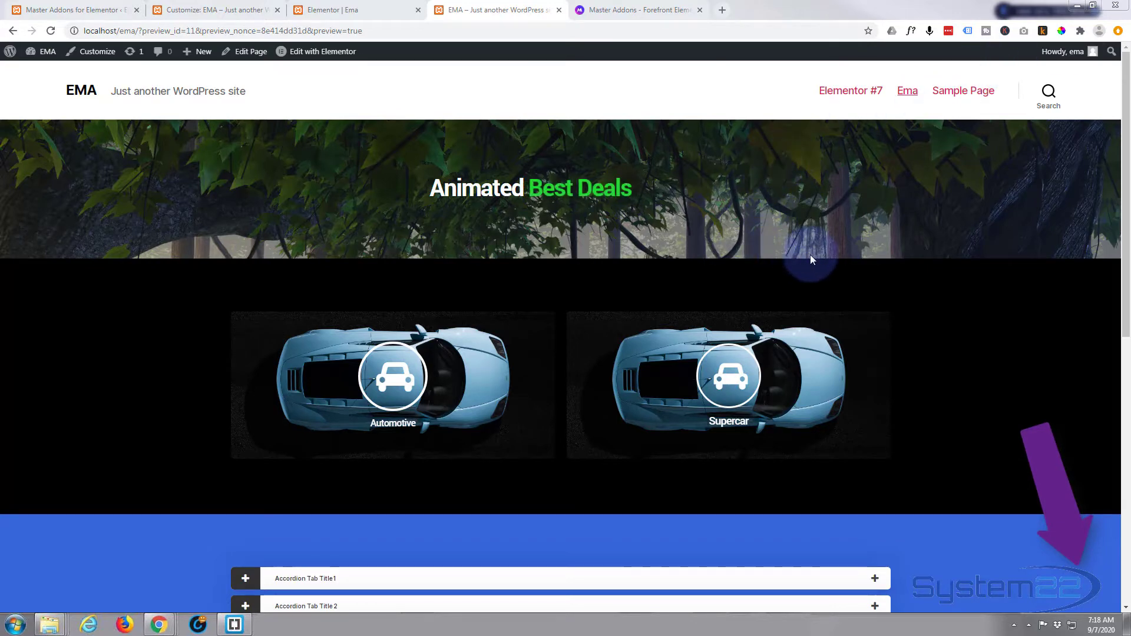
Step: Look through the page preview and the widget overview on the Master Addons website
{"action": "scroll", "coordinate": [952, 378], "scroll_direction": "down", "scroll_amount": 9}
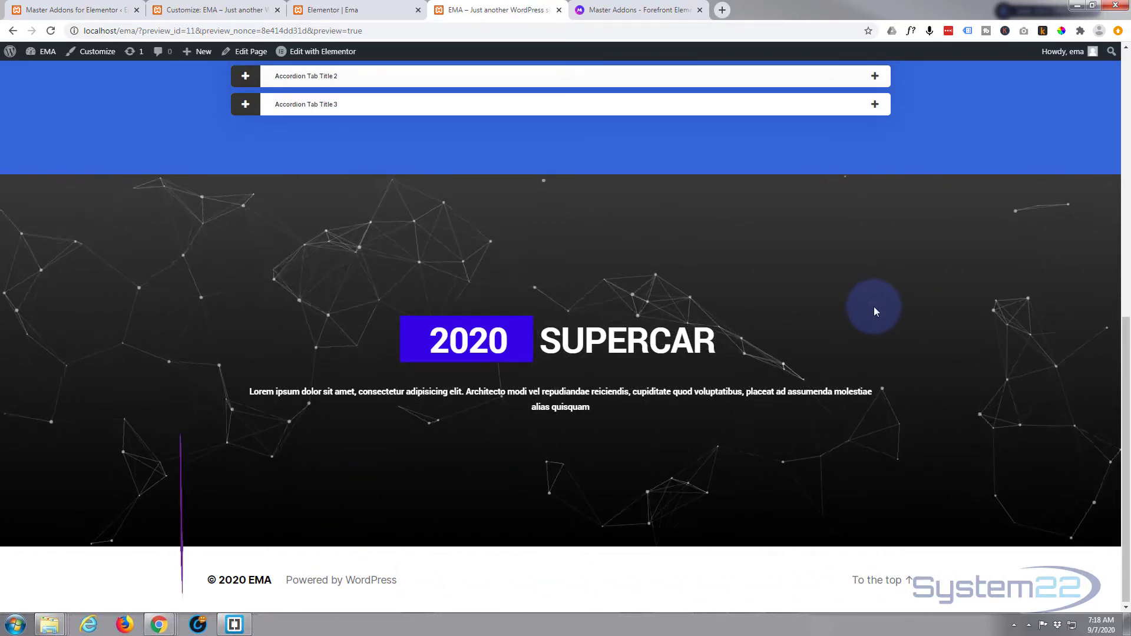
{"action": "scroll", "coordinate": [865, 321], "scroll_direction": "up", "scroll_amount": 2}
{"action": "left_click", "coordinate": [667, 18]}
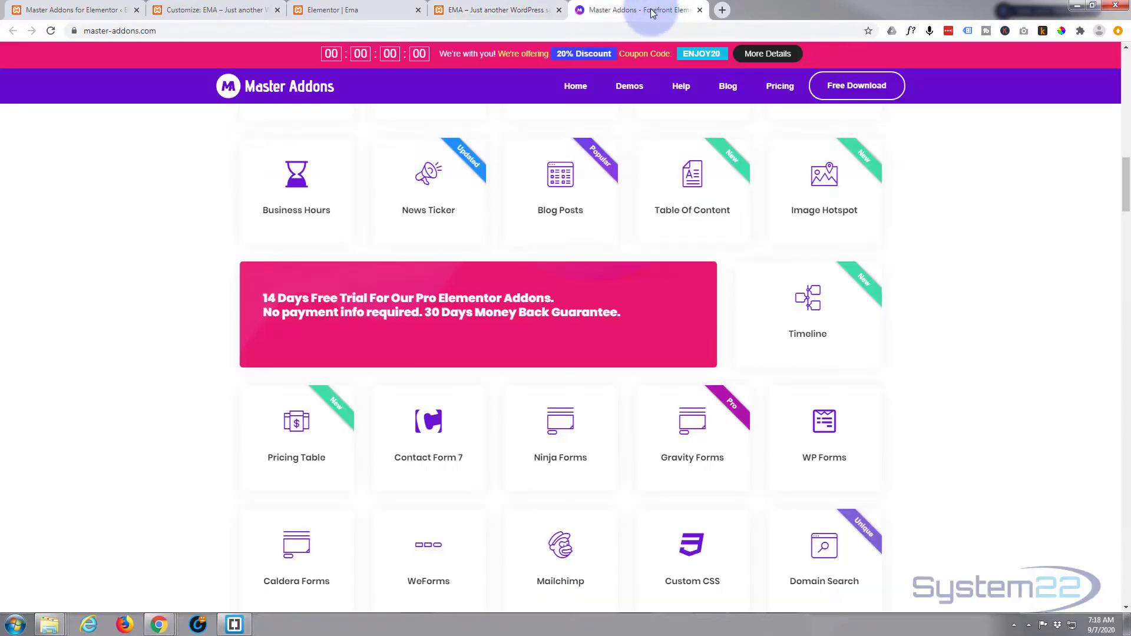
{"action": "scroll", "coordinate": [76, 334], "scroll_direction": "up", "scroll_amount": 15}
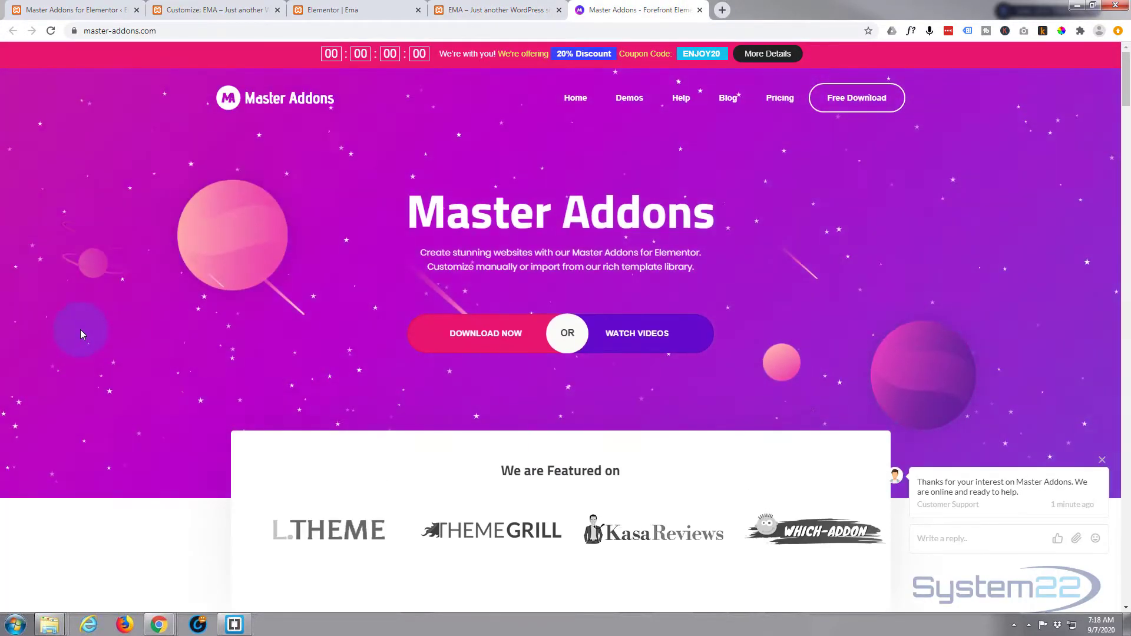
{"action": "scroll", "coordinate": [80, 330], "scroll_direction": "down", "scroll_amount": 9}
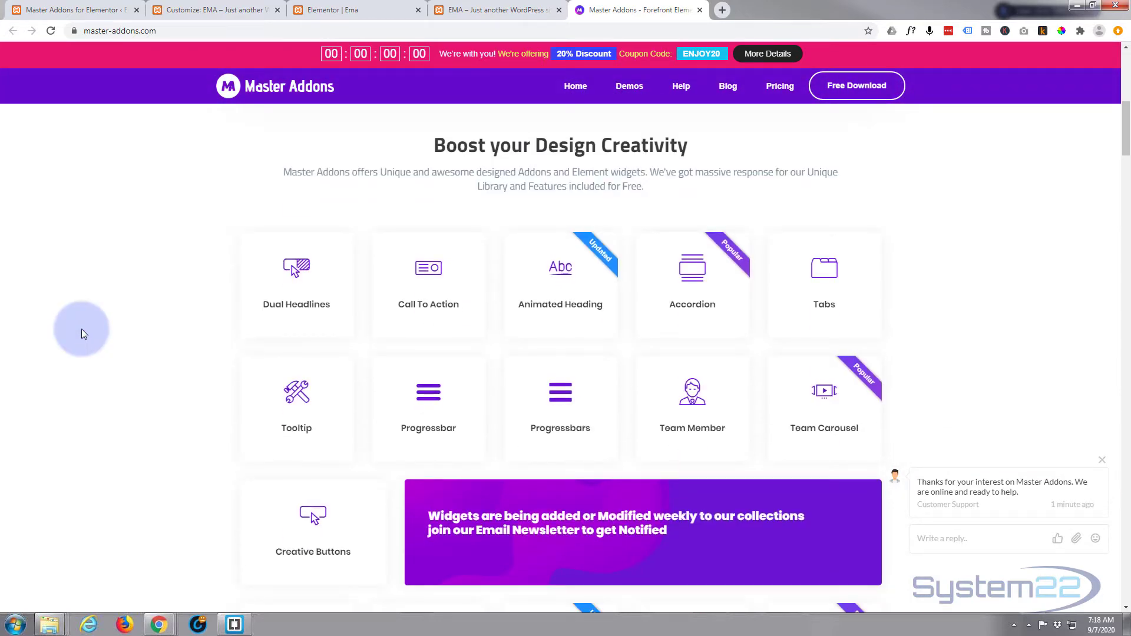
{"action": "scroll", "coordinate": [94, 329], "scroll_direction": "down", "scroll_amount": 2}
{"action": "scroll", "coordinate": [132, 355], "scroll_direction": "down", "scroll_amount": 6}
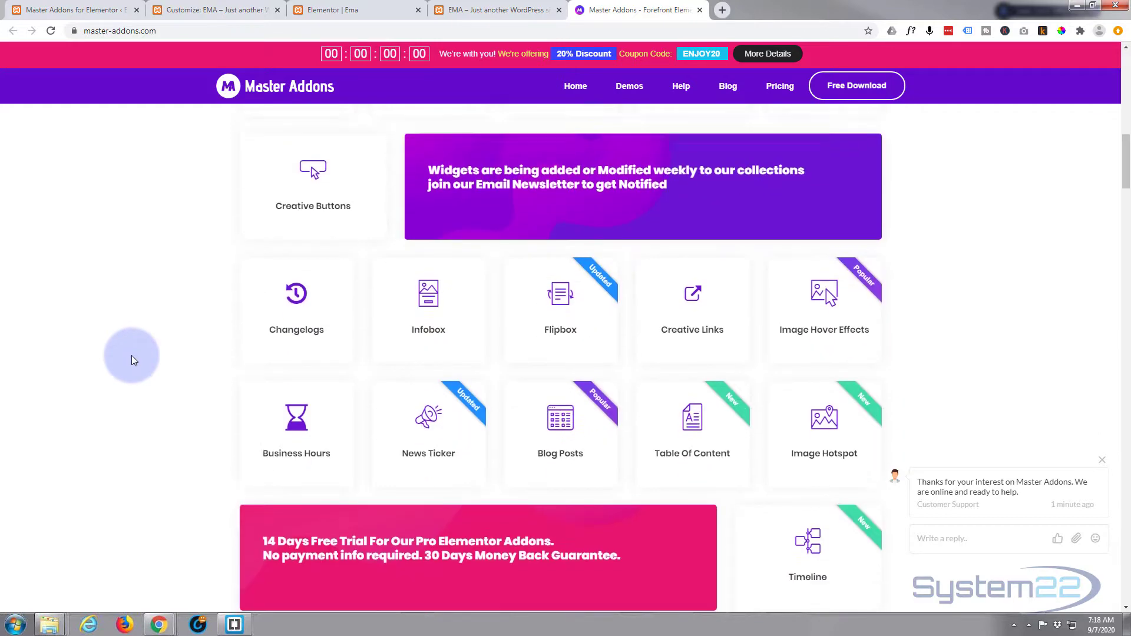
{"action": "scroll", "coordinate": [132, 355], "scroll_direction": "down", "scroll_amount": 8}
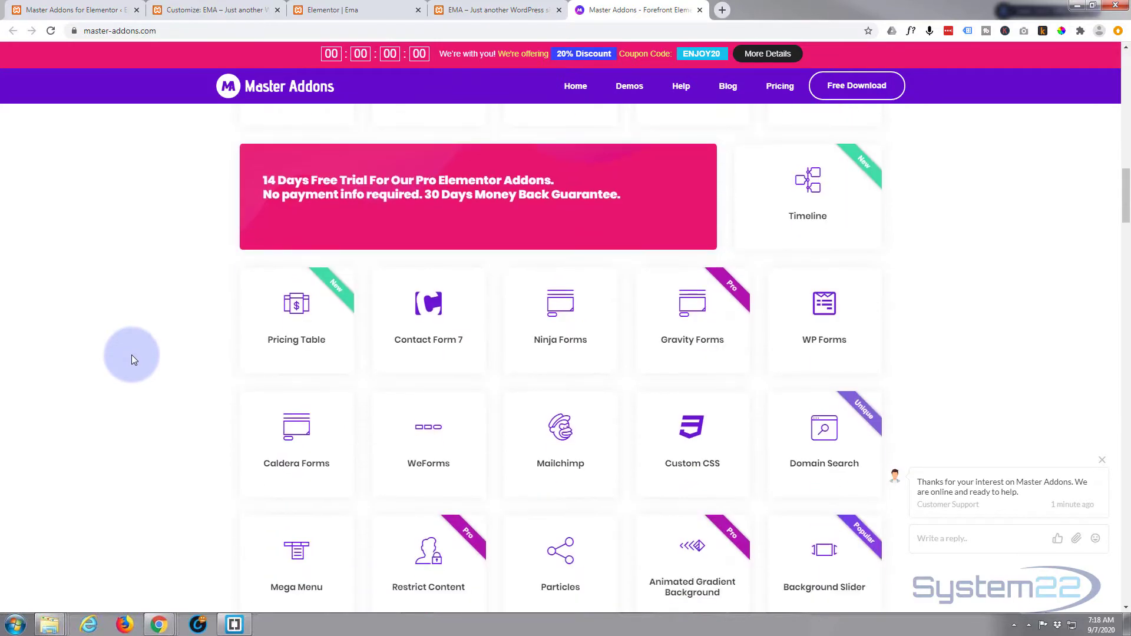
{"action": "scroll", "coordinate": [132, 354], "scroll_direction": "down", "scroll_amount": 10}
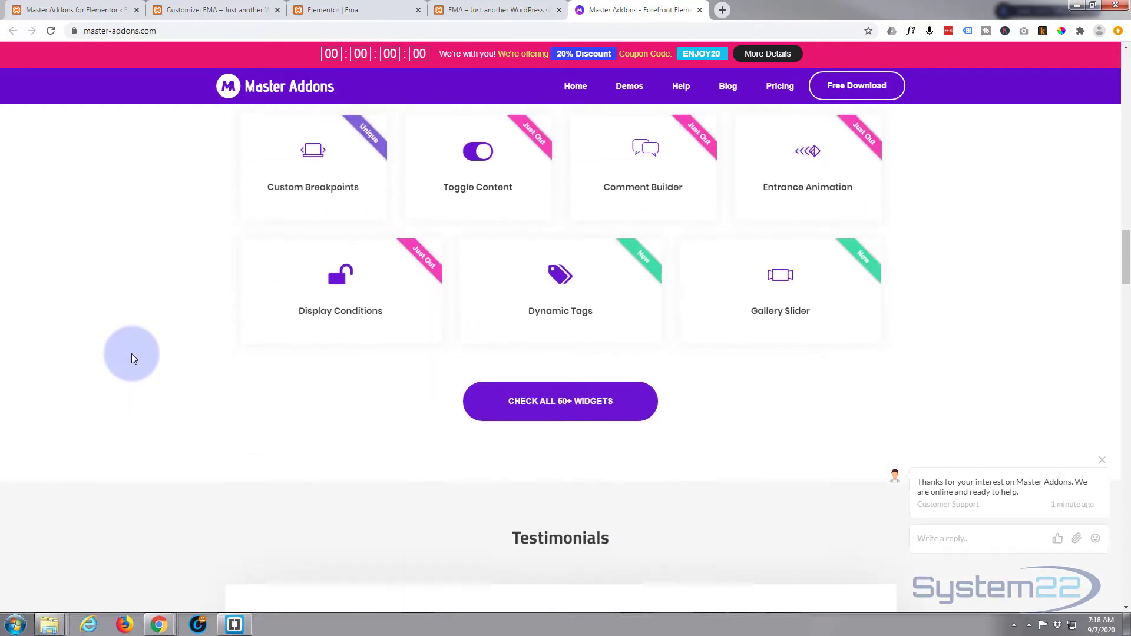
{"action": "scroll", "coordinate": [131, 354], "scroll_direction": "up", "scroll_amount": 3}
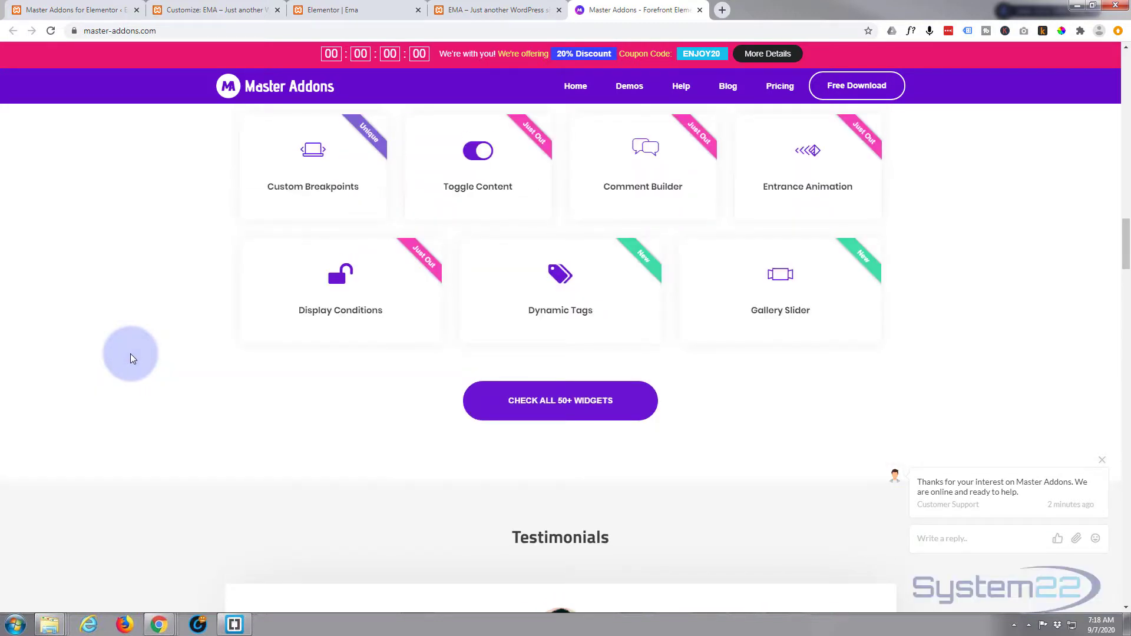
Step: In the Elementor editor, delete the existing 2020 Supercar section and add an MA Dual Heading widget to the empty area below the accordion
{"action": "left_click", "coordinate": [353, 11]}
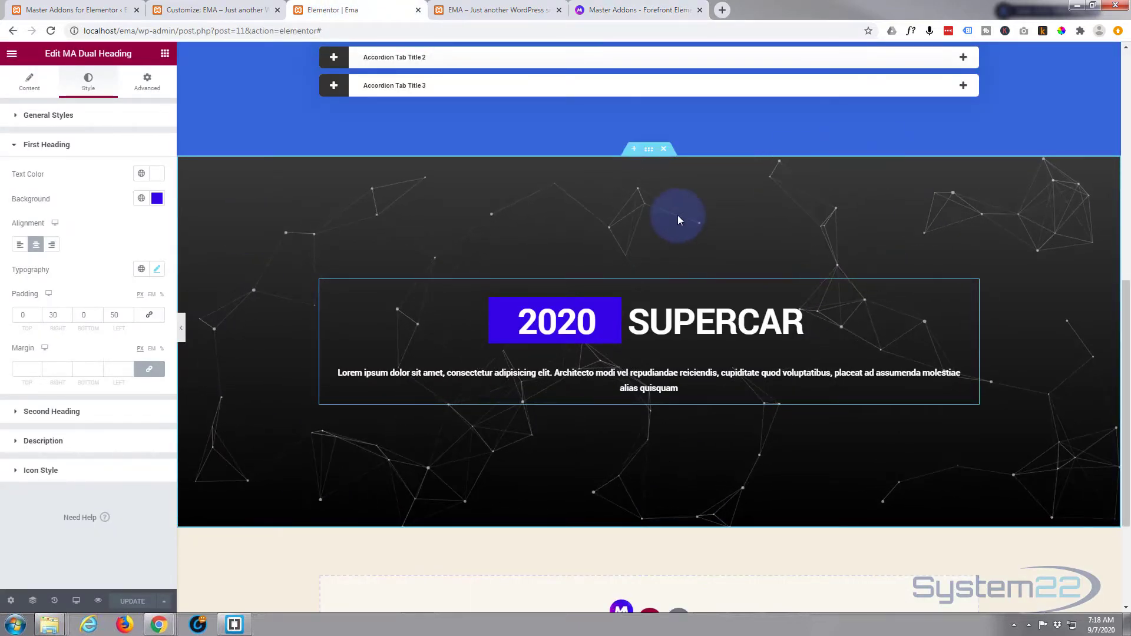
{"action": "left_click", "coordinate": [664, 151]}
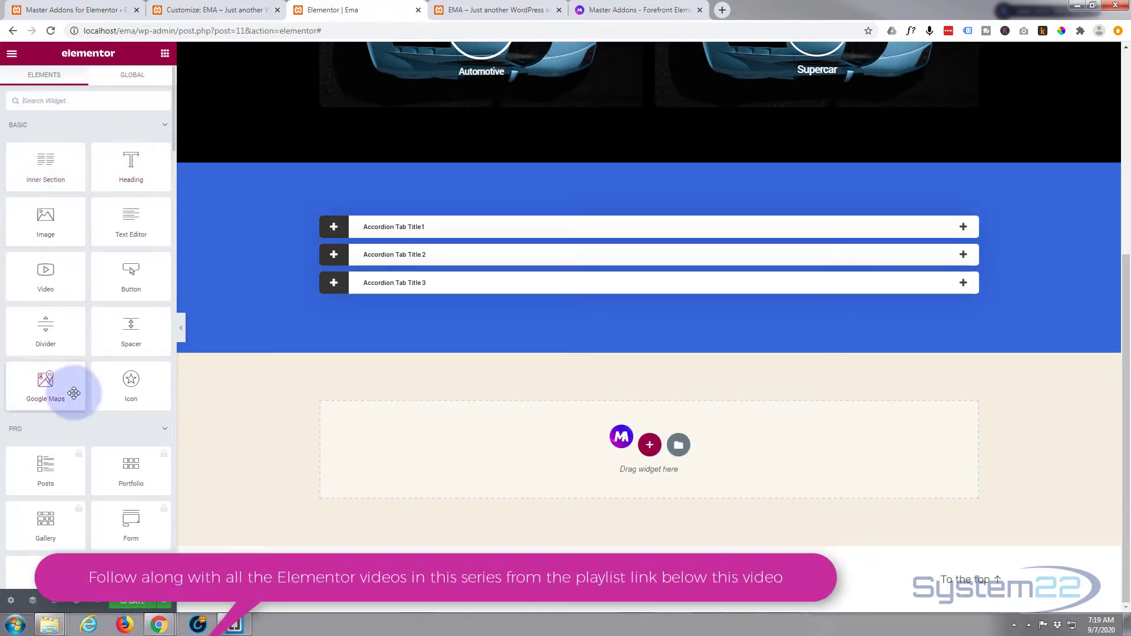
{"action": "scroll", "coordinate": [114, 201], "scroll_direction": "down", "scroll_amount": 6}
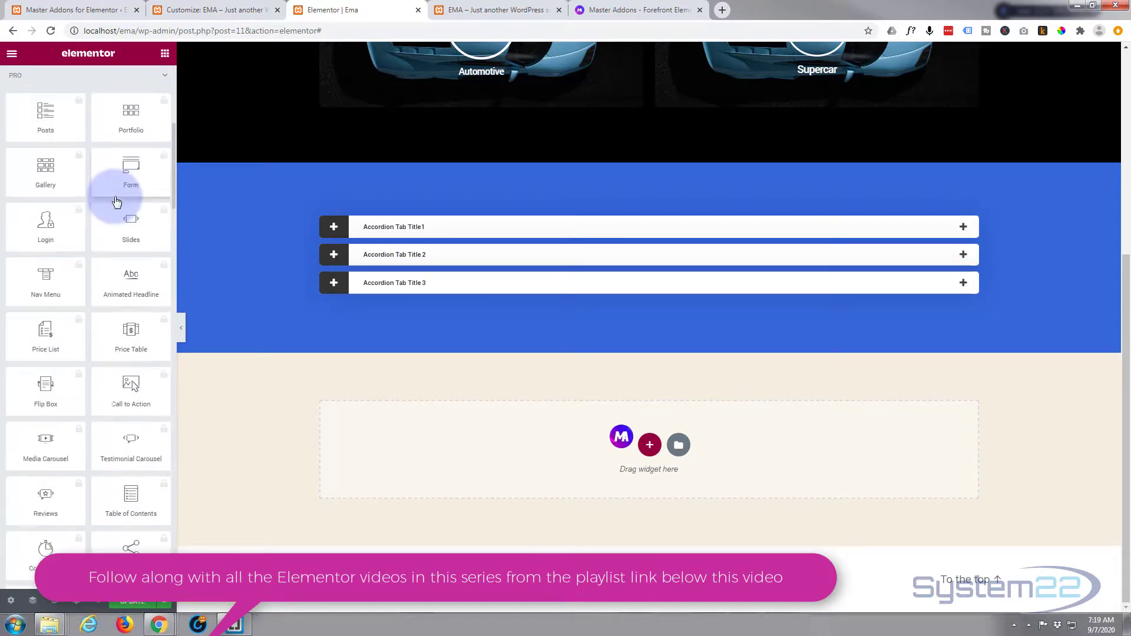
{"action": "scroll", "coordinate": [115, 201], "scroll_direction": "down", "scroll_amount": 15}
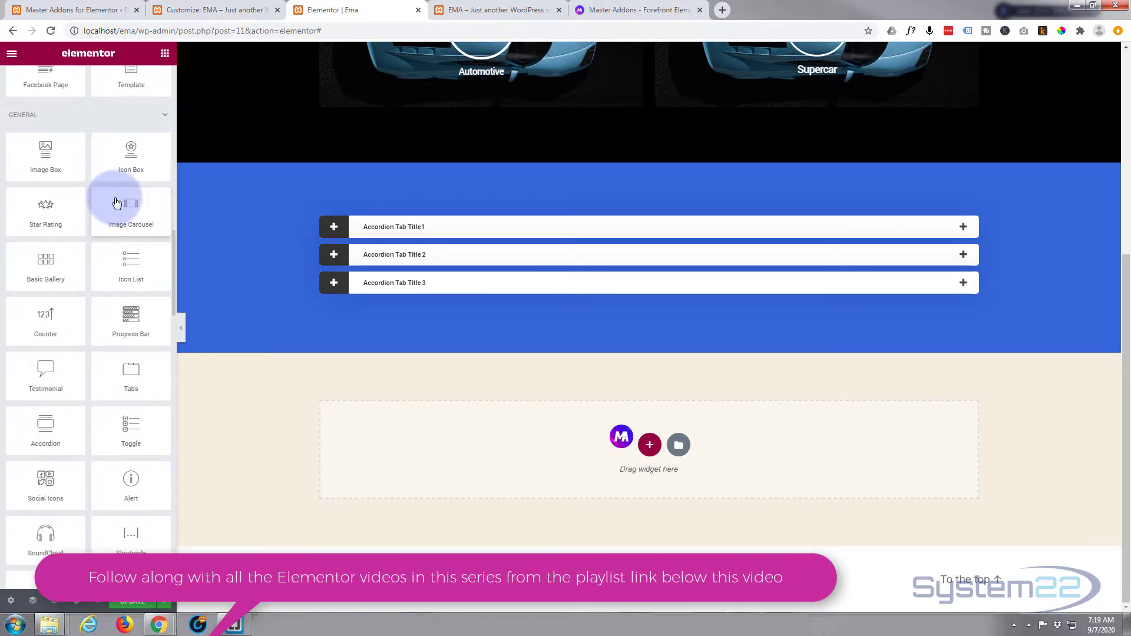
{"action": "scroll", "coordinate": [114, 196], "scroll_direction": "down", "scroll_amount": 7}
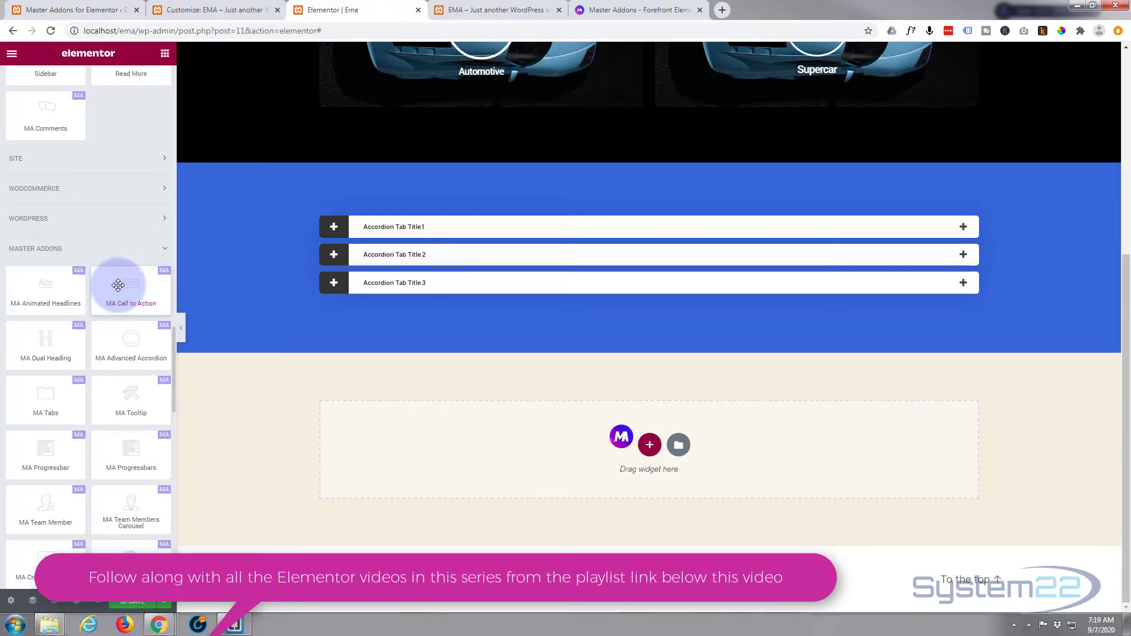
{"action": "left_click_drag", "start_coordinate": [46, 346], "coordinate": [639, 459]}
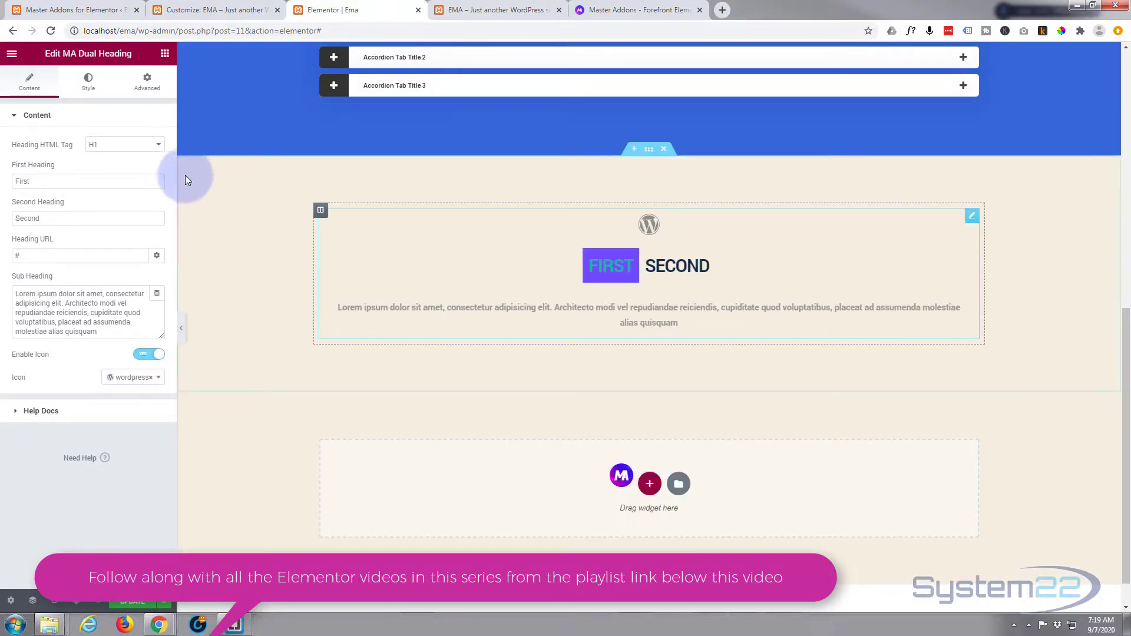
Step: Set the dual heading's first part to 2020 and its second part to Supercar, and disable its icon
{"action": "left_click_drag", "start_coordinate": [95, 183], "coordinate": [5, 183]}
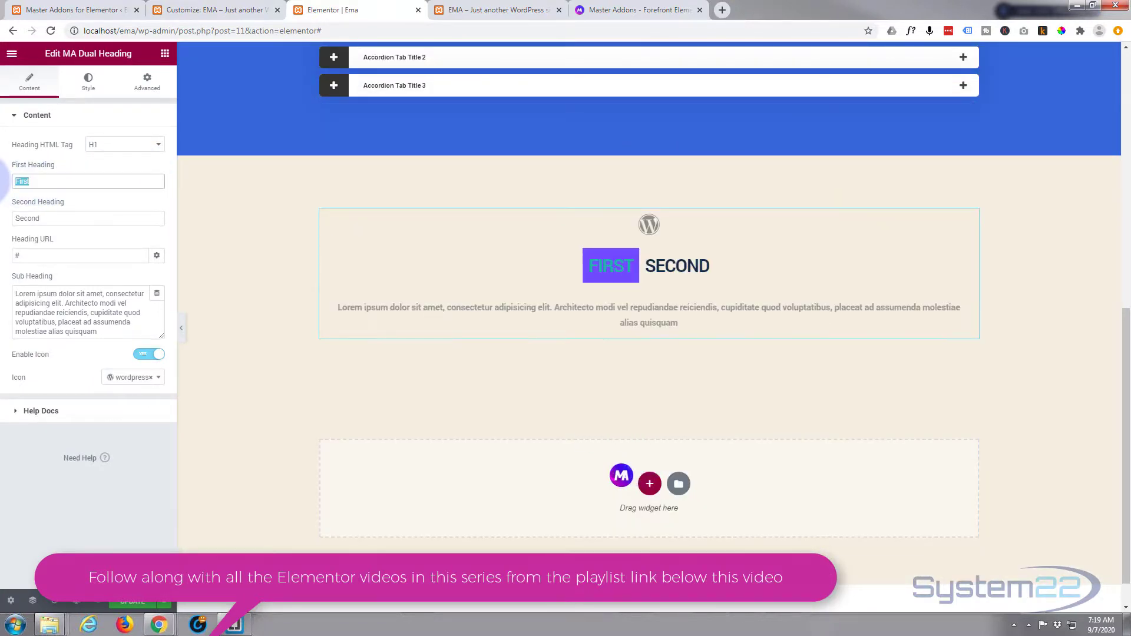
{"action": "type", "text": "2020"}
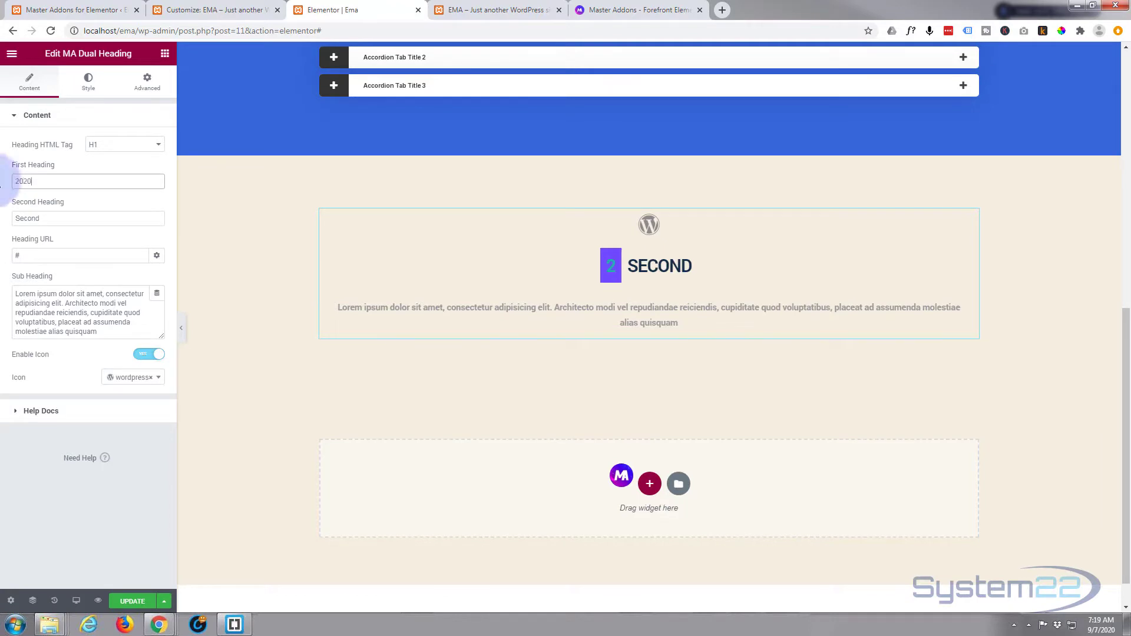
{"action": "left_click_drag", "start_coordinate": [63, 220], "coordinate": [1, 216]}
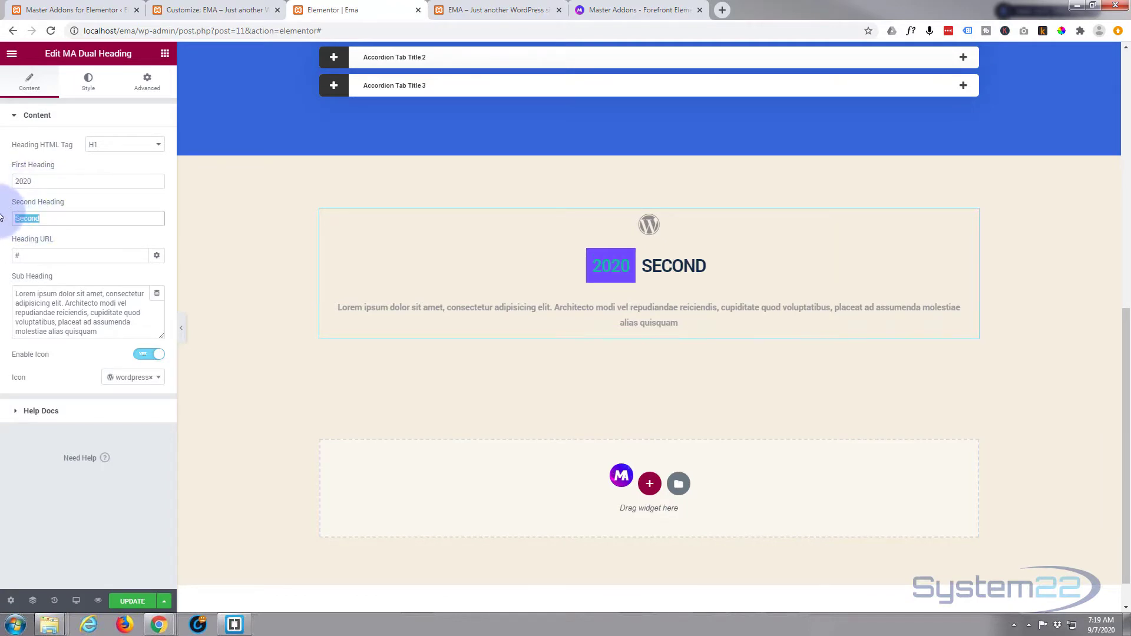
{"action": "type", "text": "Super"}
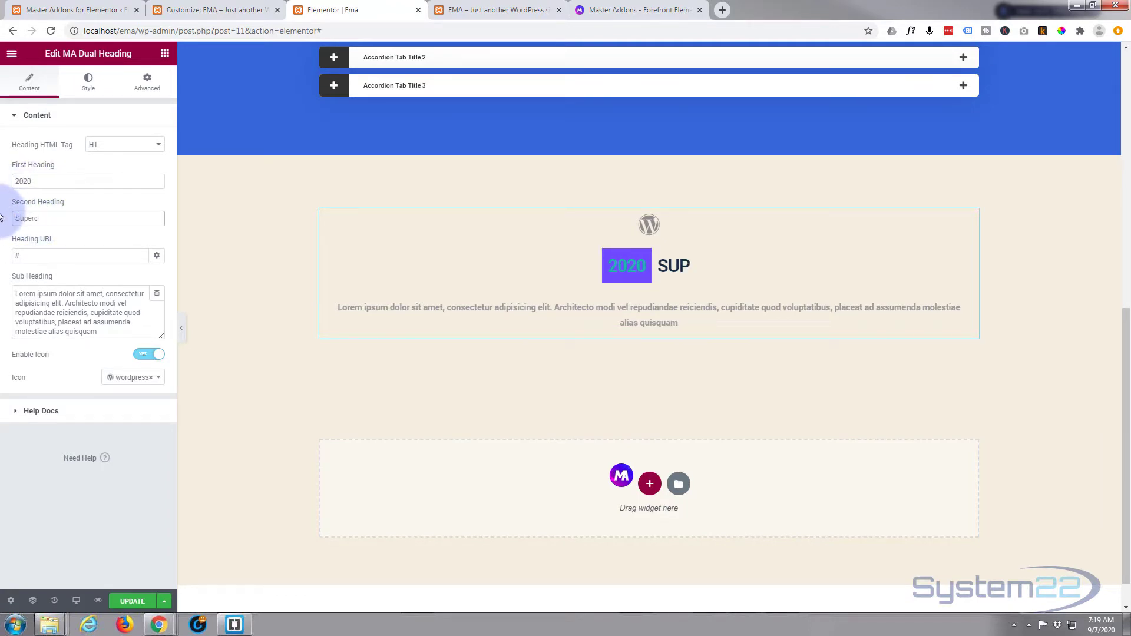
{"action": "type", "text": "car"}
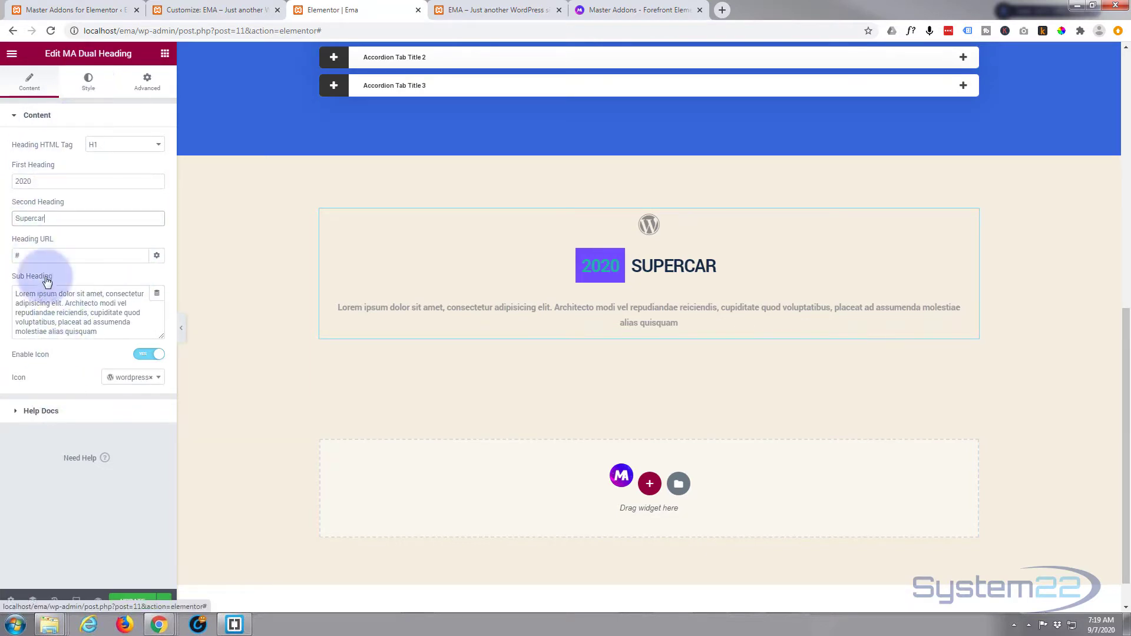
{"action": "left_click", "coordinate": [144, 355]}
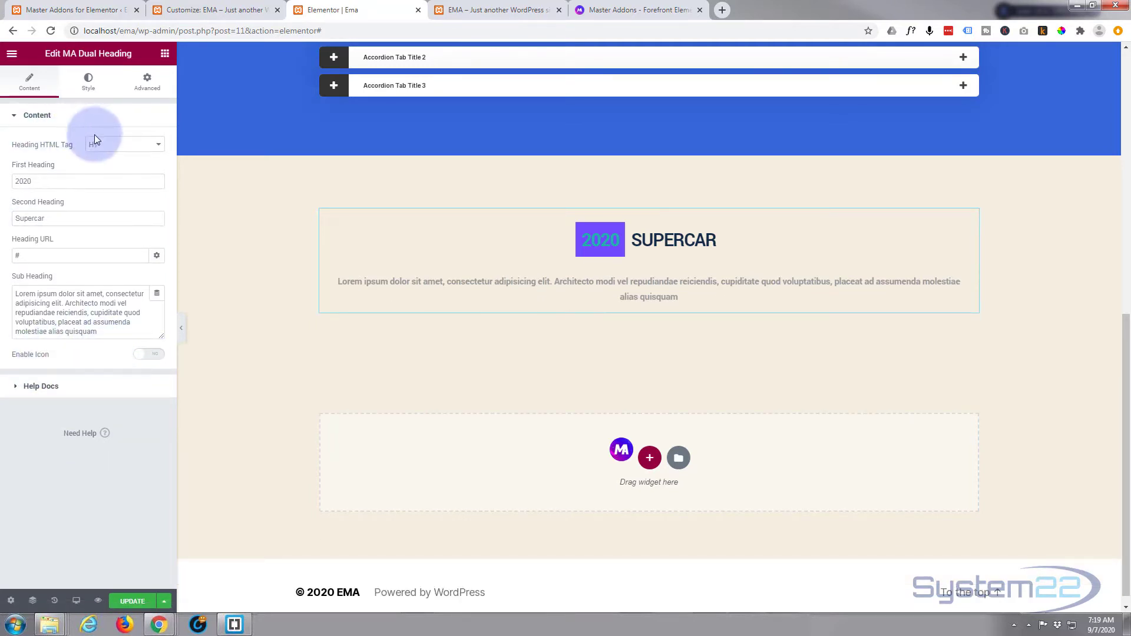
Step: Try the Style 1 preset on the dual heading and switch it back to Style 2
{"action": "left_click", "coordinate": [90, 88]}
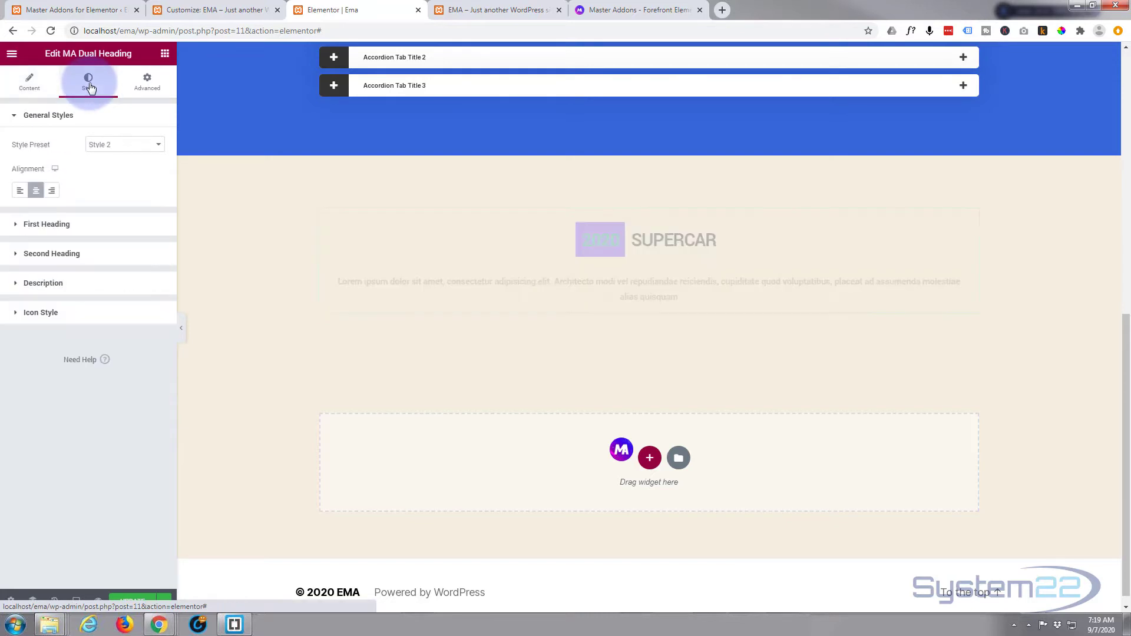
{"action": "left_click", "coordinate": [122, 147]}
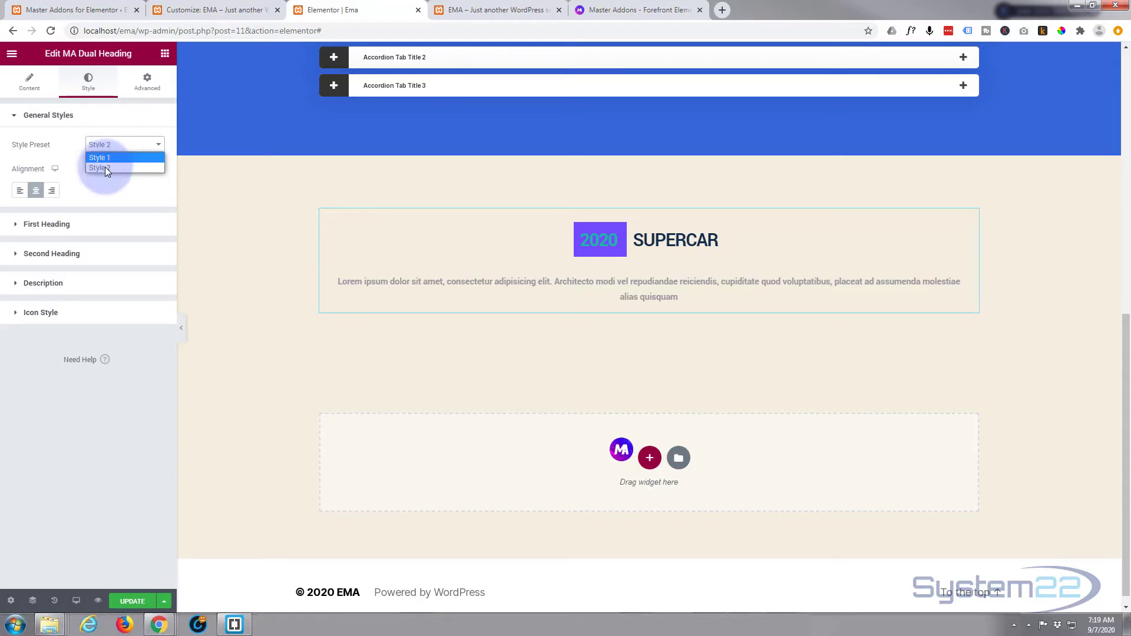
{"action": "left_click", "coordinate": [104, 159]}
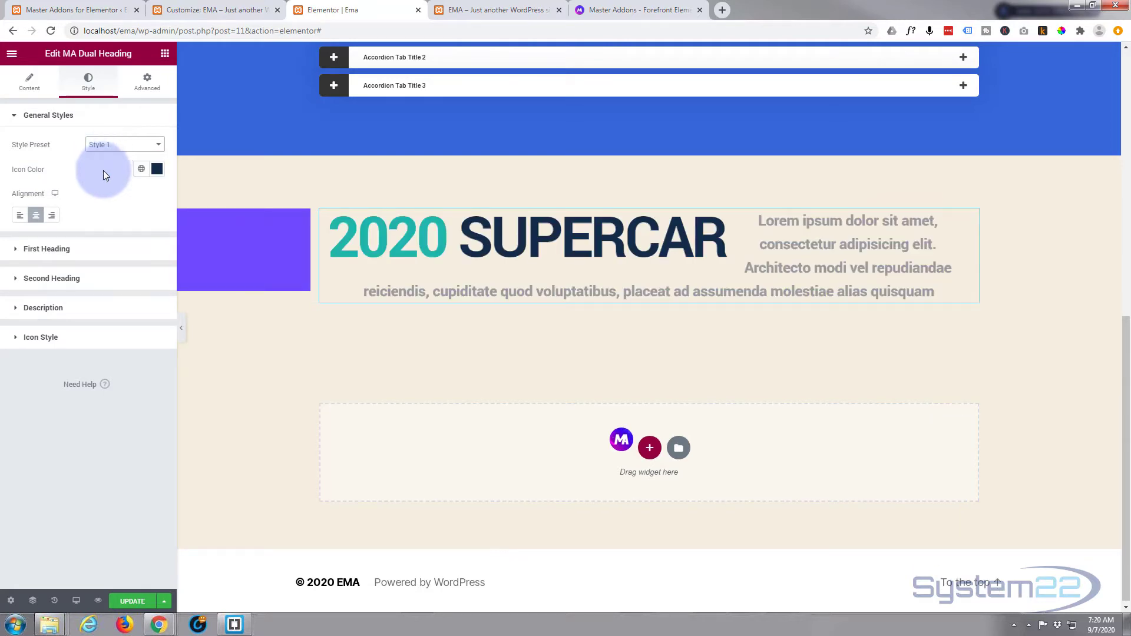
{"action": "left_click", "coordinate": [123, 146]}
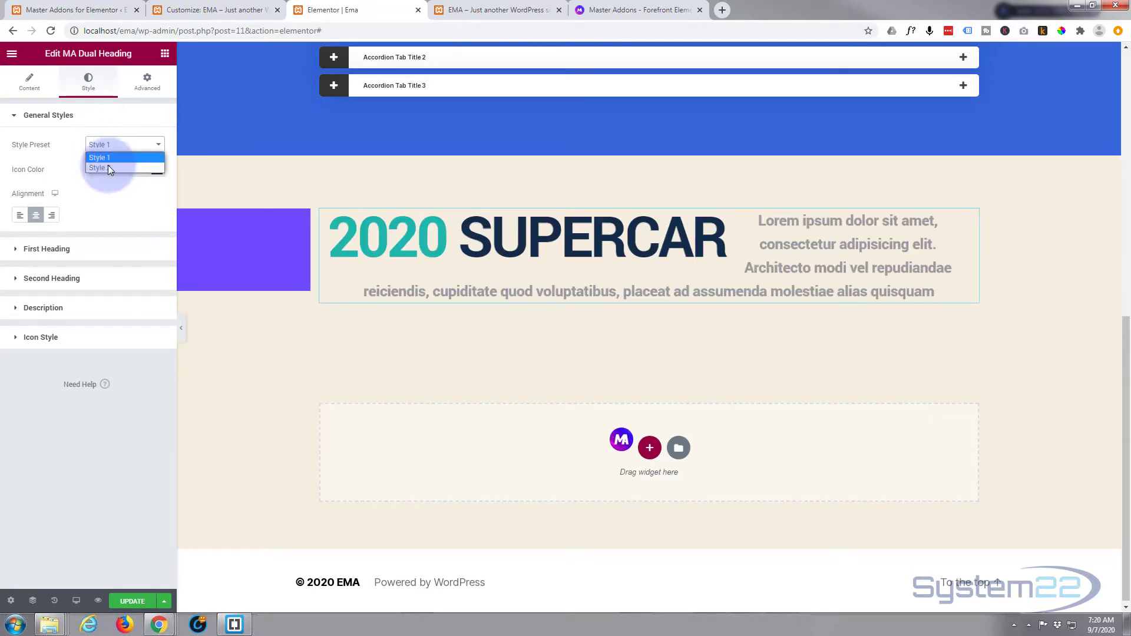
{"action": "left_click", "coordinate": [108, 167]}
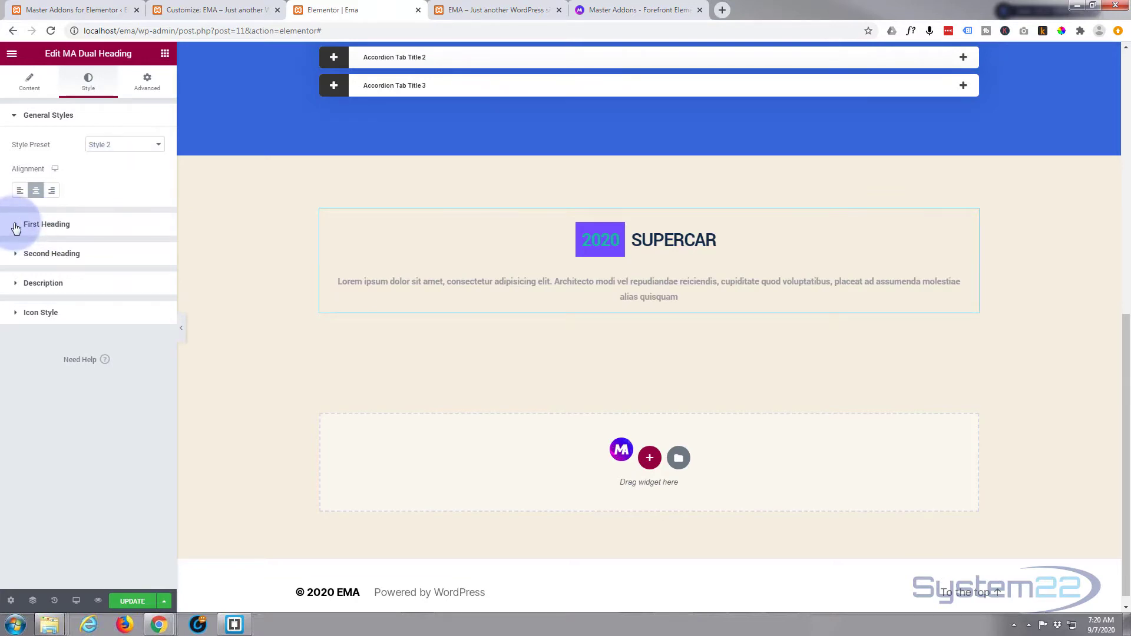
Step: Style the first heading with a 60 px font size and white text
{"action": "left_click", "coordinate": [16, 227]}
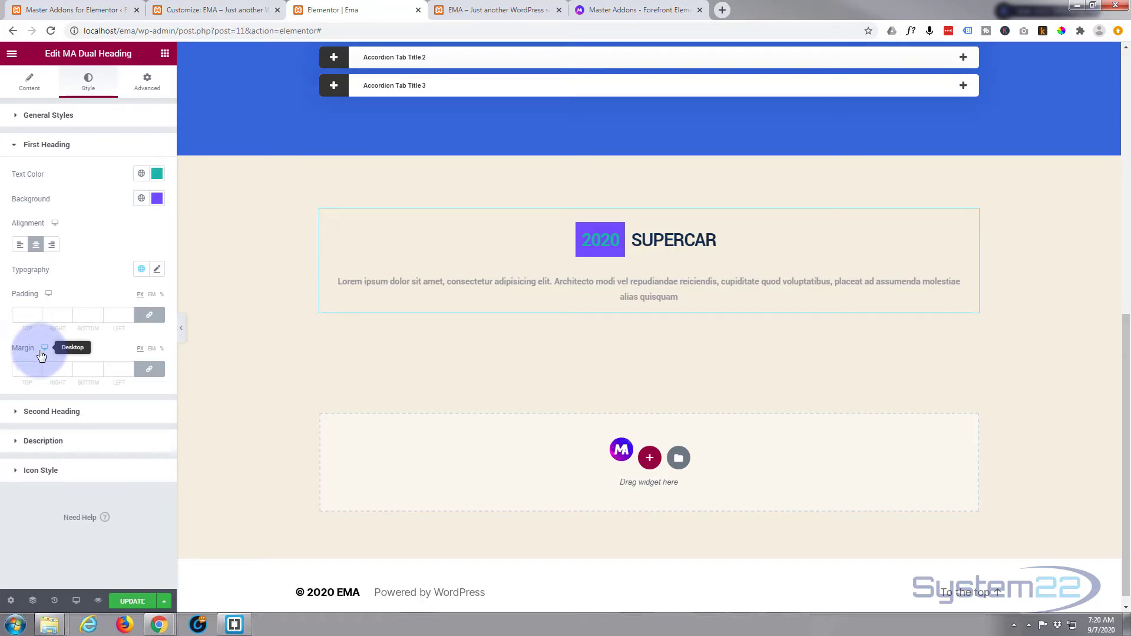
{"action": "left_click", "coordinate": [158, 270]}
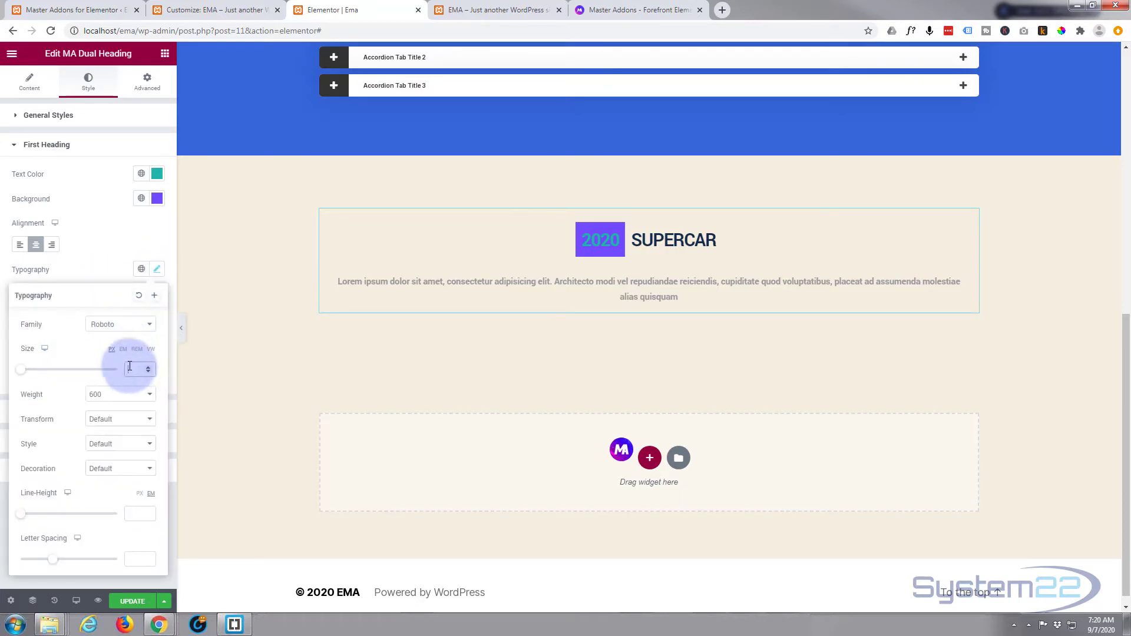
{"action": "type", "text": "60"}
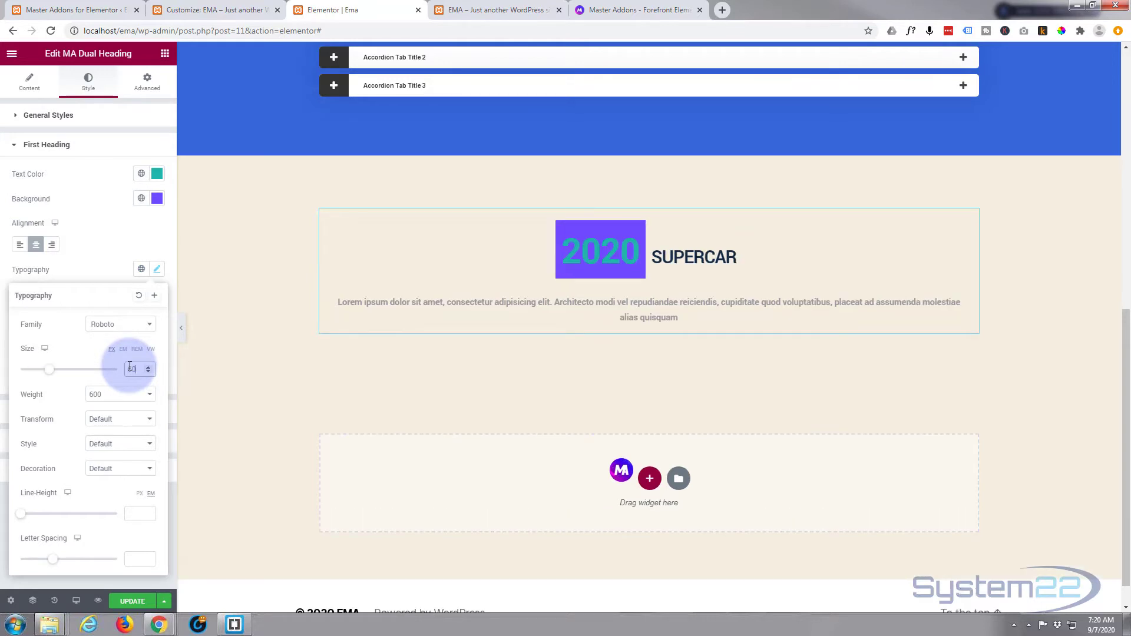
{"action": "left_click", "coordinate": [156, 174]}
{"action": "left_click_drag", "start_coordinate": [34, 223], "coordinate": [13, 217]}
{"action": "left_click", "coordinate": [97, 174]}
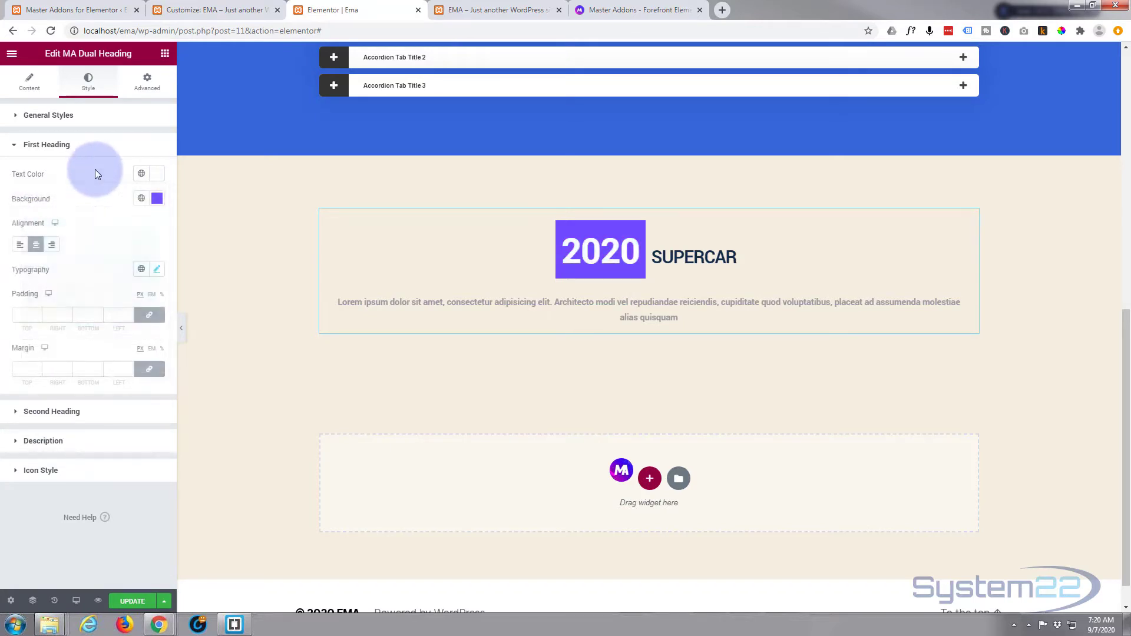
Step: Style the second heading with a 60 px font size and white (#FFFFFF) text
{"action": "left_click", "coordinate": [25, 412]}
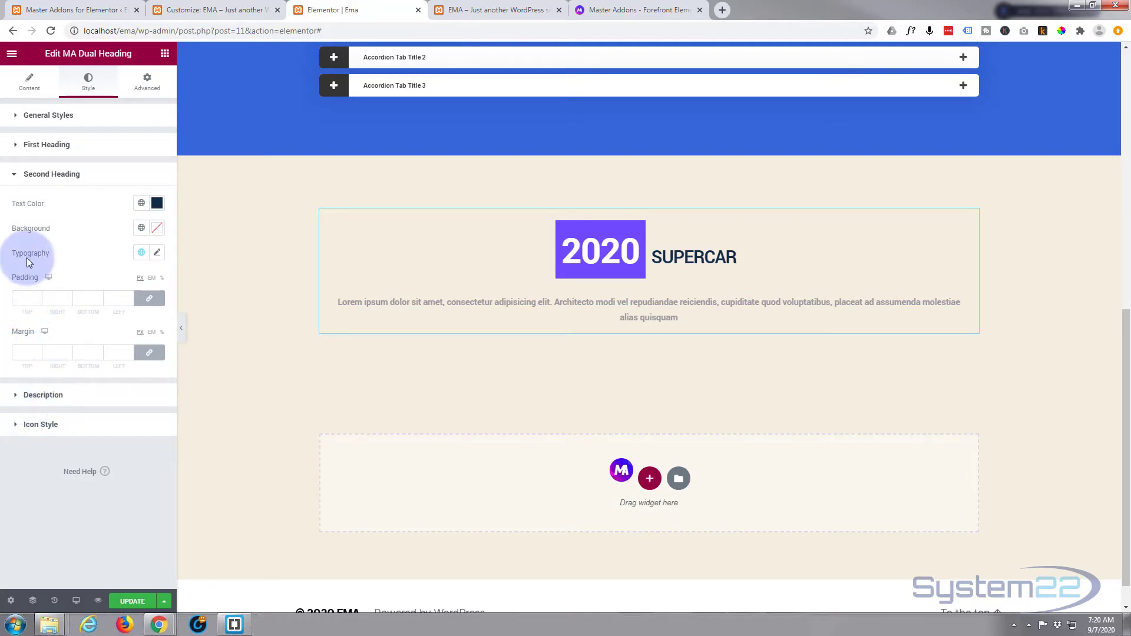
{"action": "left_click", "coordinate": [157, 253]}
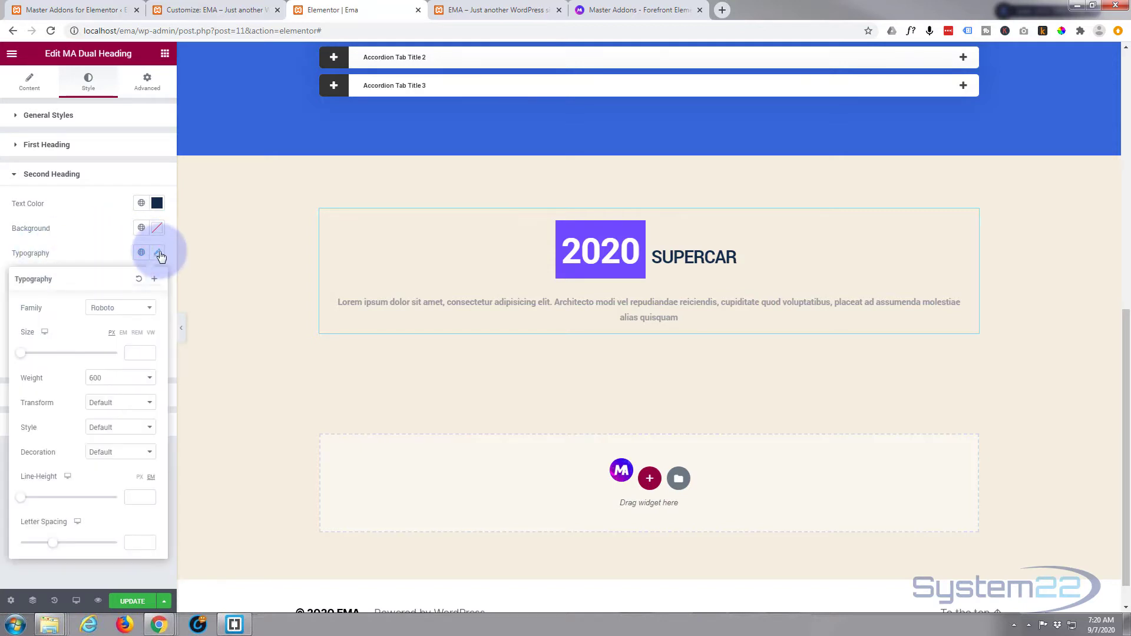
{"action": "left_click", "coordinate": [132, 353]}
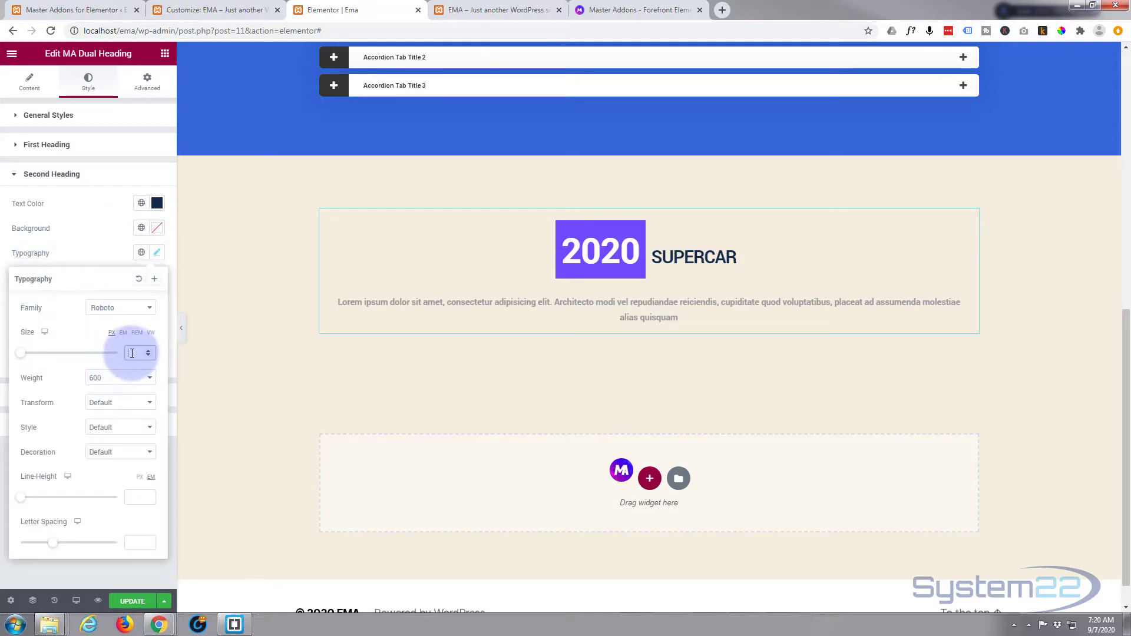
{"action": "type", "text": "60"}
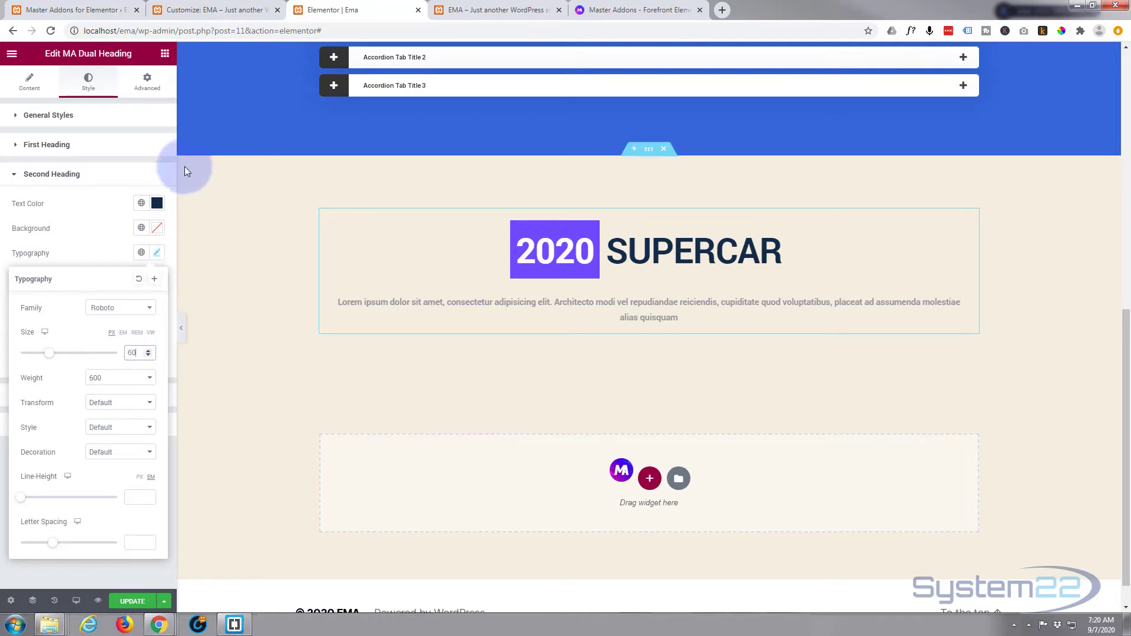
{"action": "left_click", "coordinate": [158, 203]}
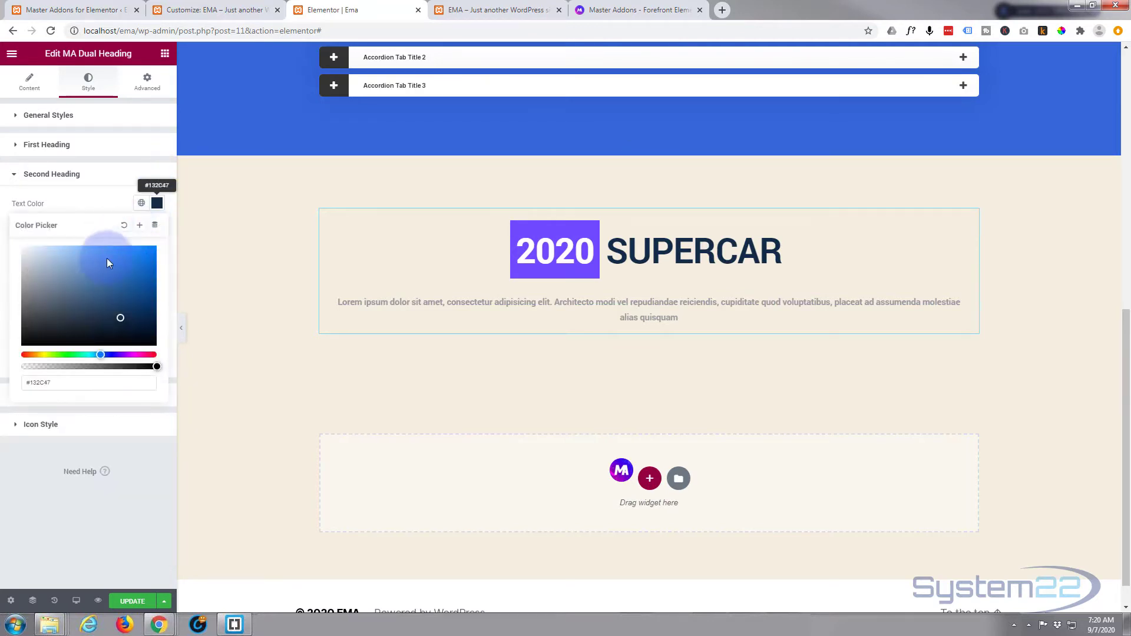
{"action": "left_click_drag", "start_coordinate": [72, 302], "coordinate": [18, 244]}
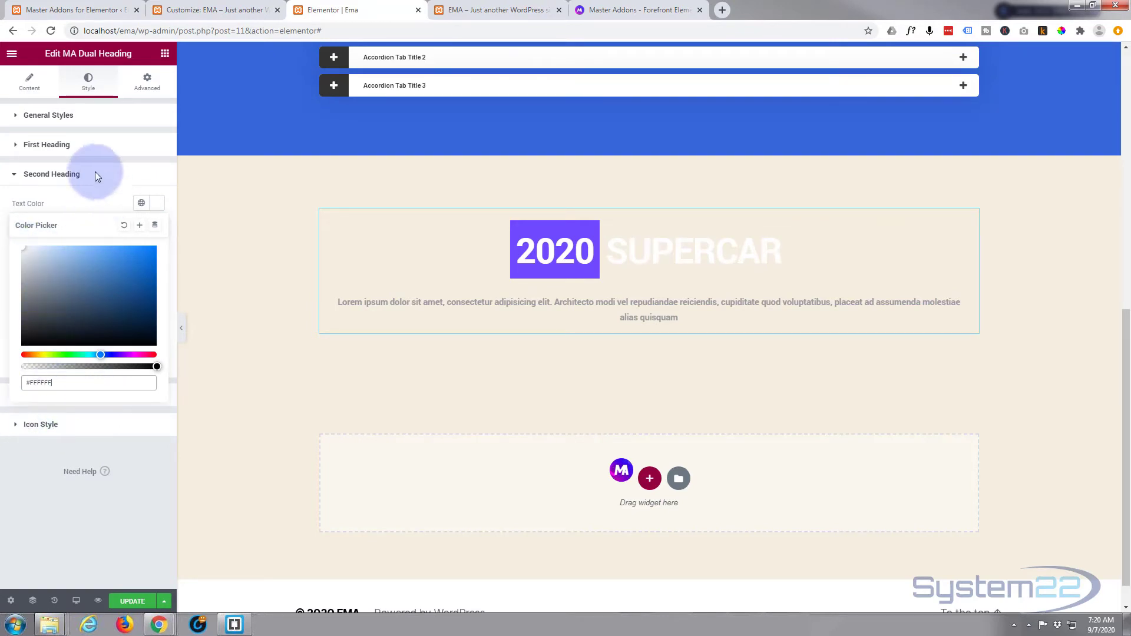
Step: Set the dual heading's description text color to white (#FFFFFF)
{"action": "left_click", "coordinate": [13, 175]}
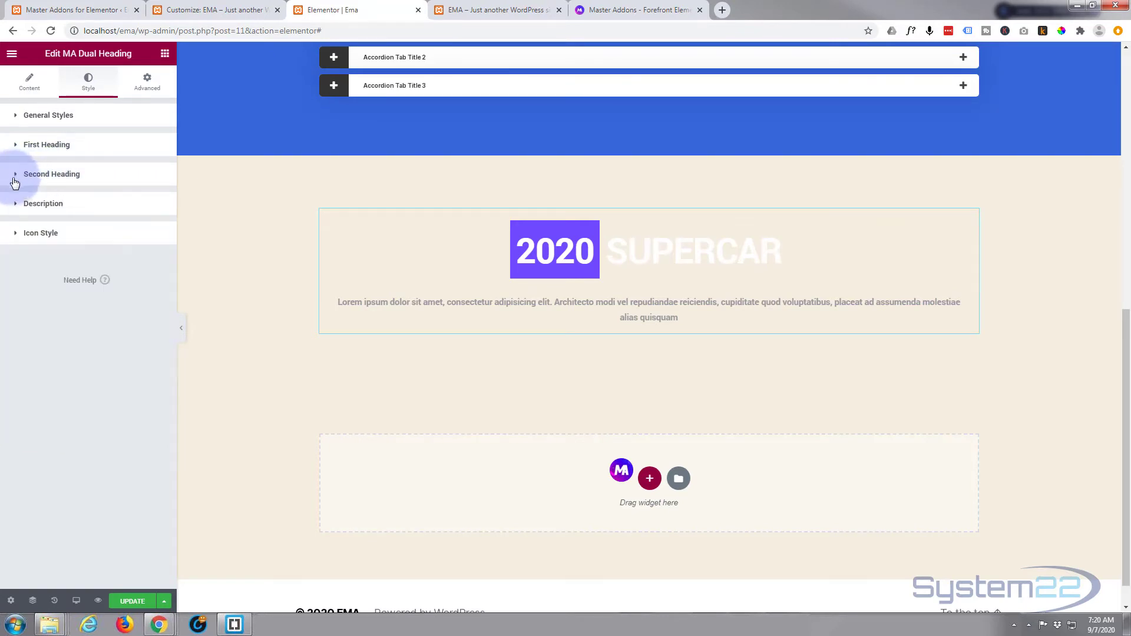
{"action": "left_click", "coordinate": [16, 205]}
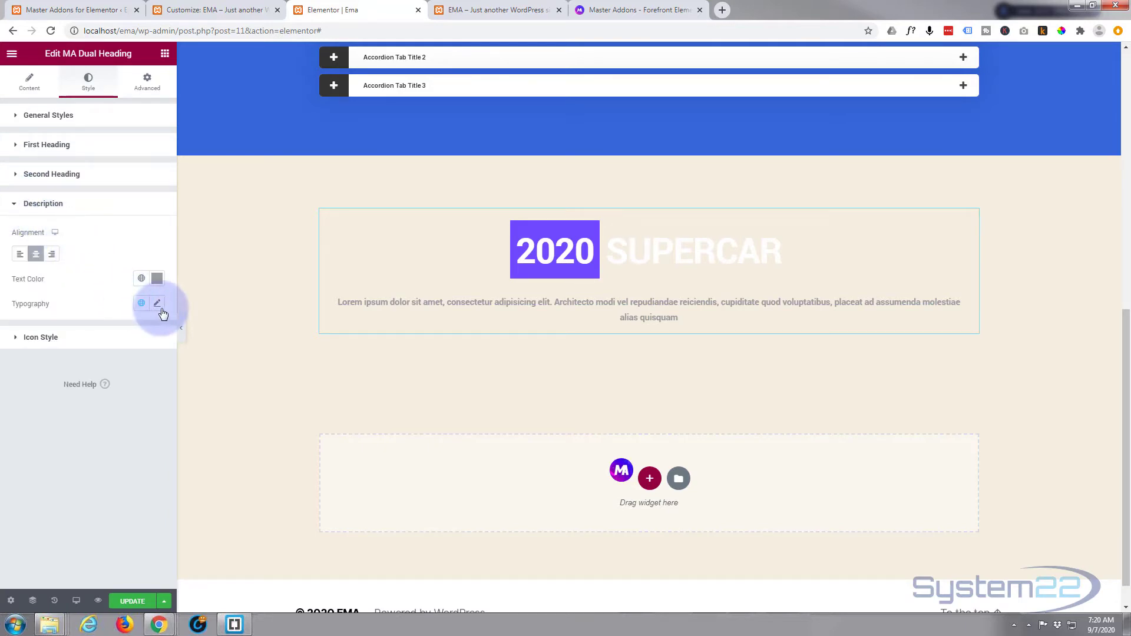
{"action": "left_click", "coordinate": [163, 285]}
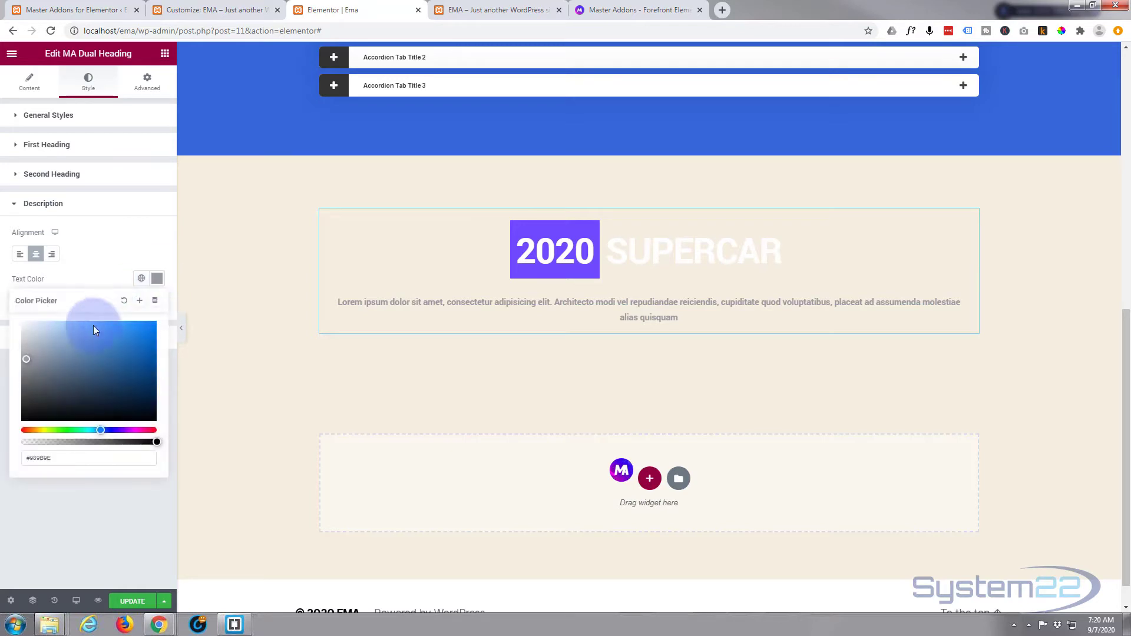
{"action": "left_click_drag", "start_coordinate": [93, 327], "coordinate": [9, 309]}
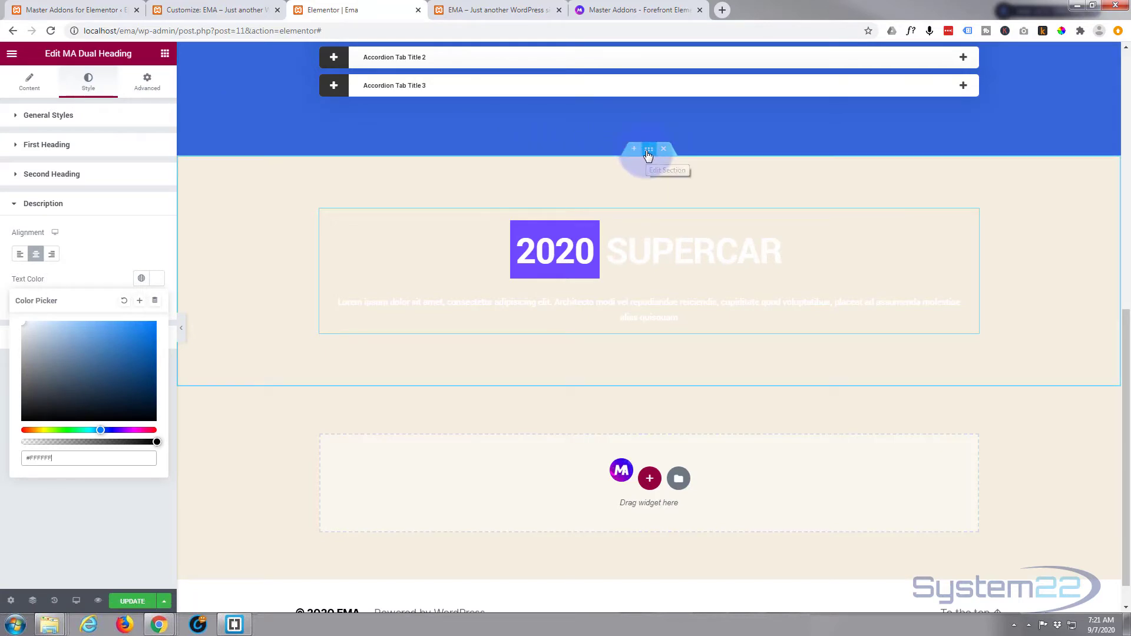
Step: Give the heading's section a linear gradient background from dark grey (#4A4A4A) to black and 200 px padding on all sides
{"action": "left_click", "coordinate": [648, 154]}
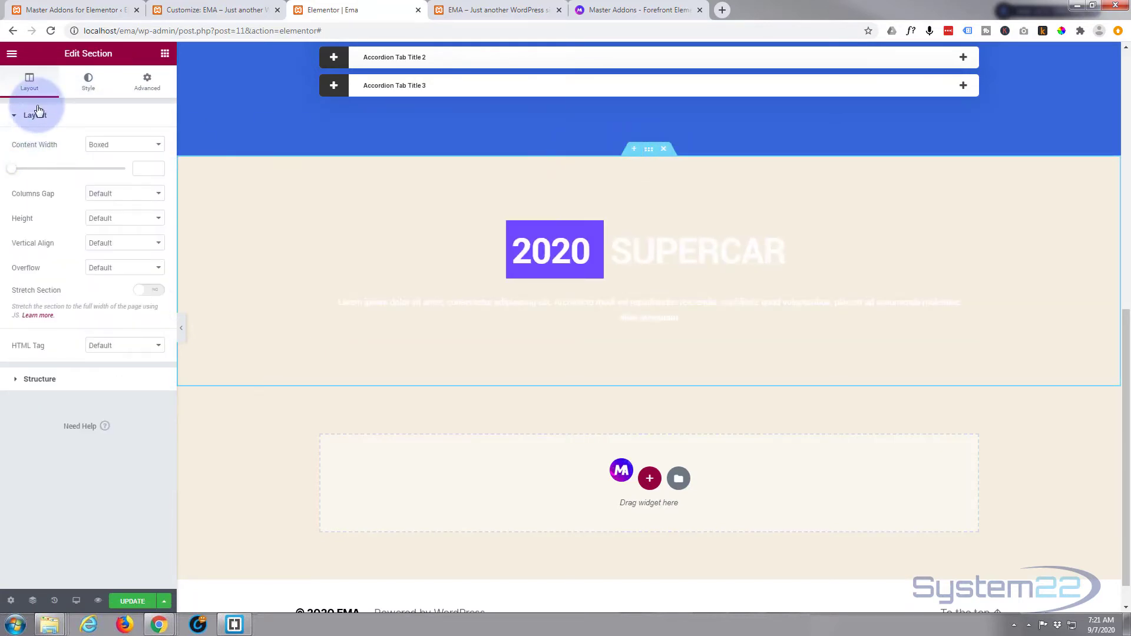
{"action": "left_click", "coordinate": [86, 86]}
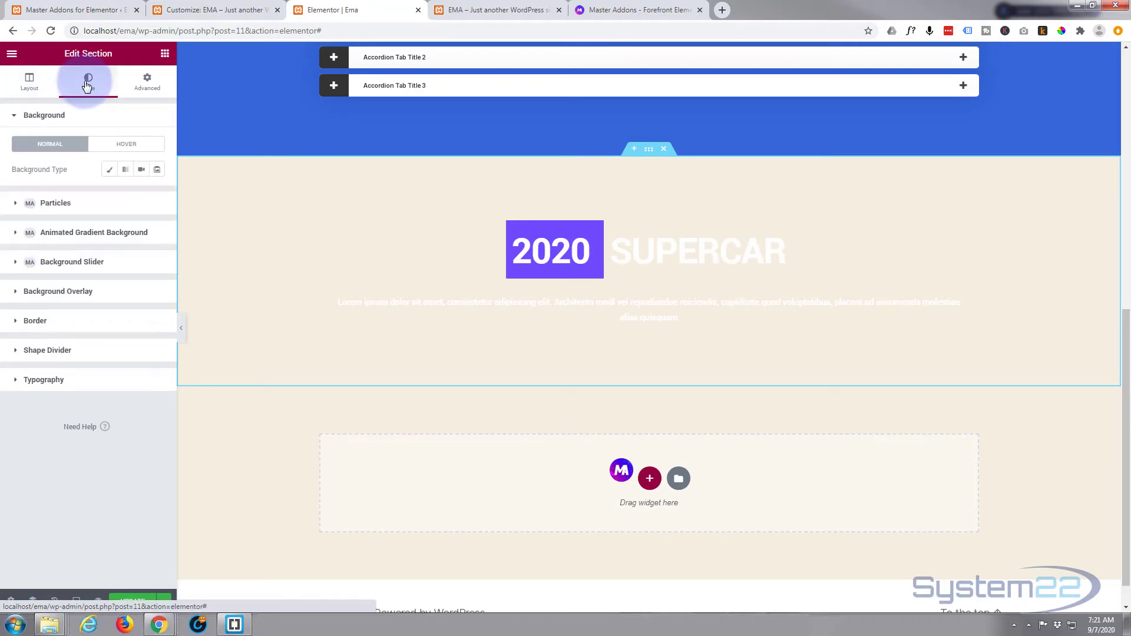
{"action": "left_click", "coordinate": [127, 171]}
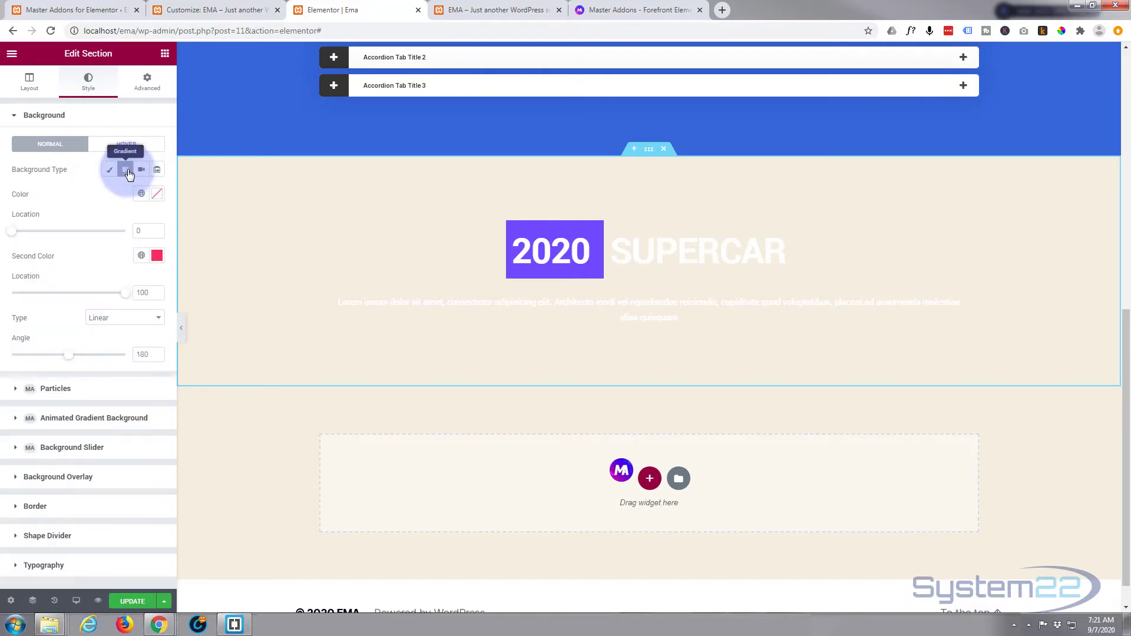
{"action": "left_click", "coordinate": [157, 194]}
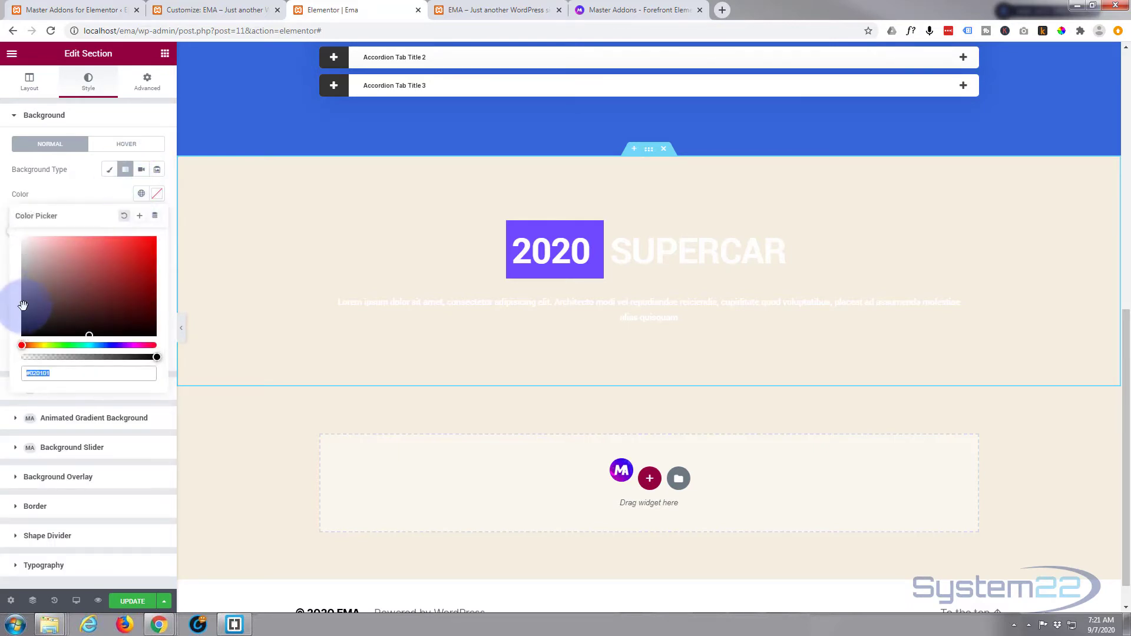
{"action": "left_click", "coordinate": [25, 307]}
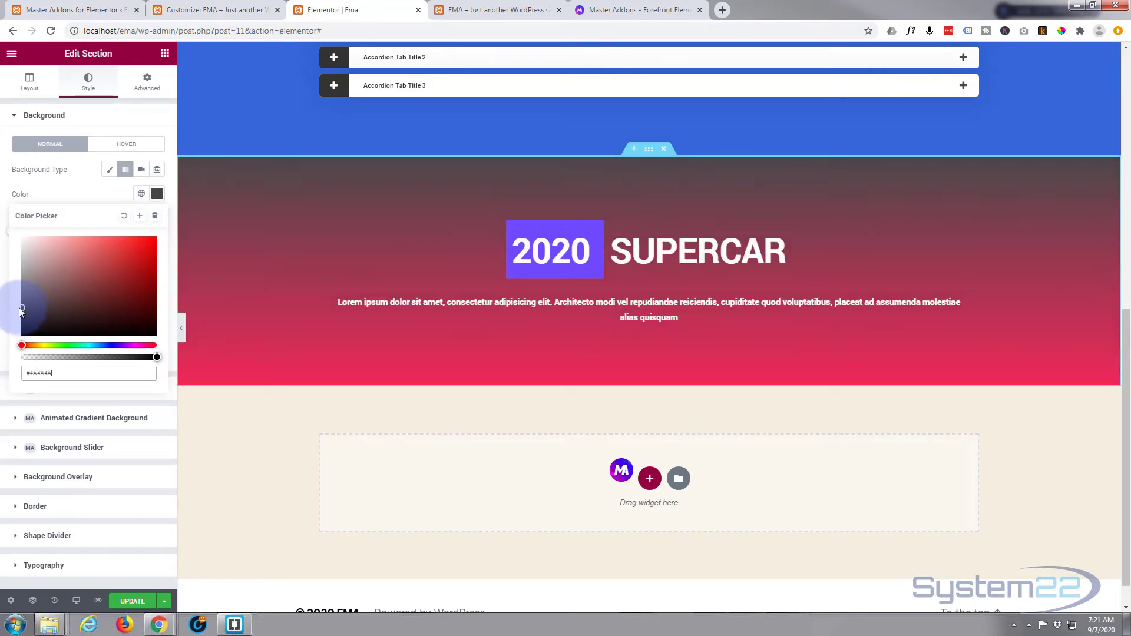
{"action": "left_click", "coordinate": [108, 189]}
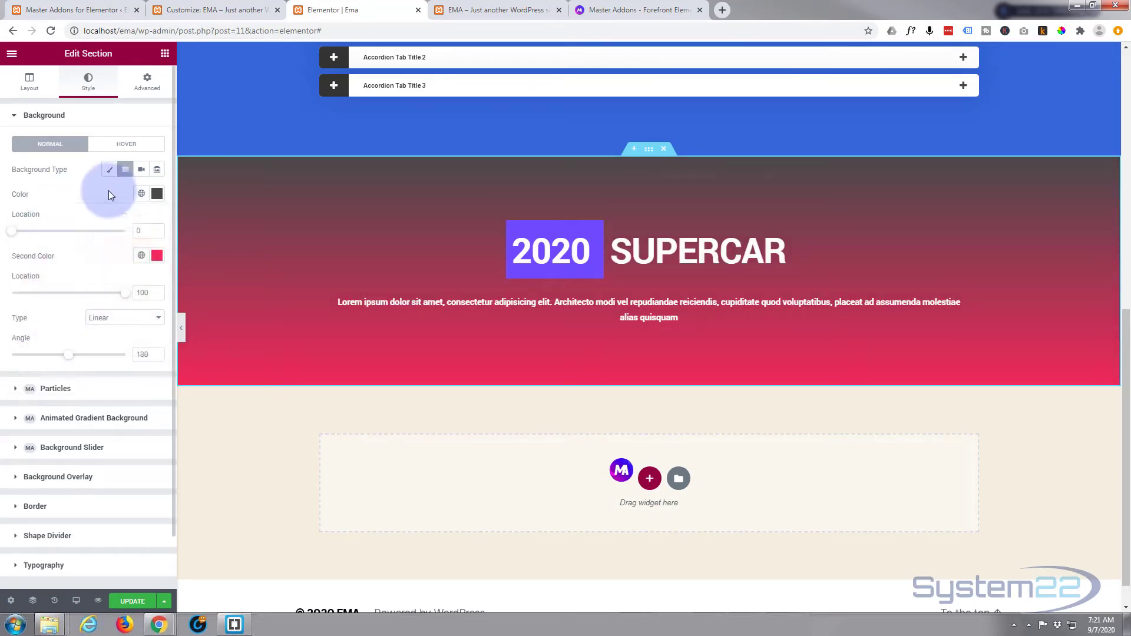
{"action": "left_click", "coordinate": [156, 255]}
{"action": "left_click_drag", "start_coordinate": [31, 389], "coordinate": [13, 405]}
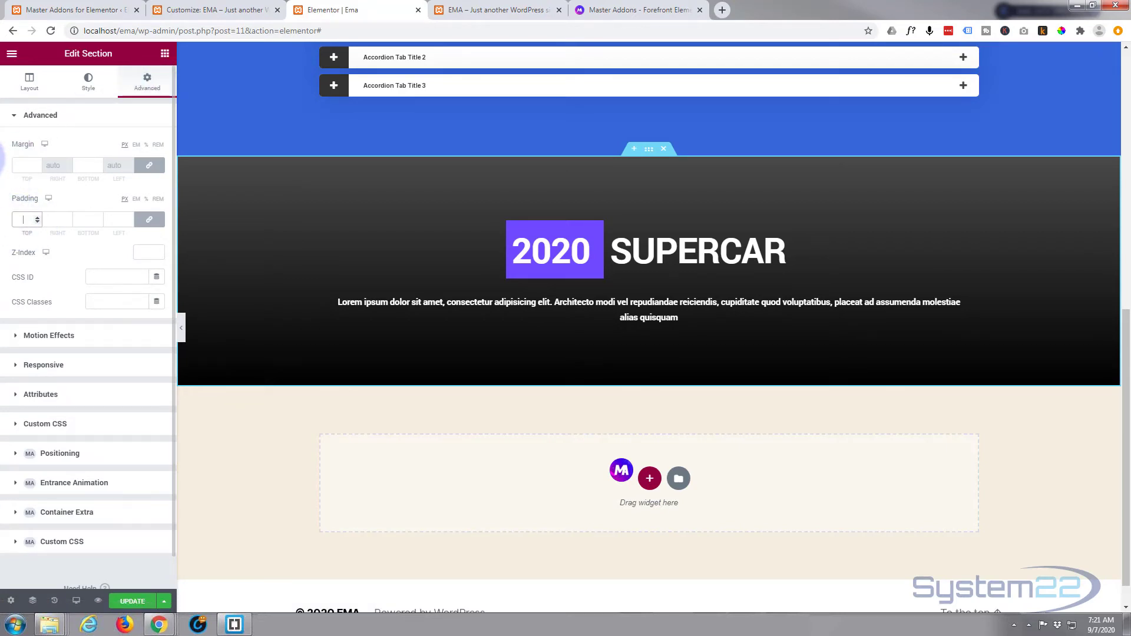
{"action": "type", "text": "200"}
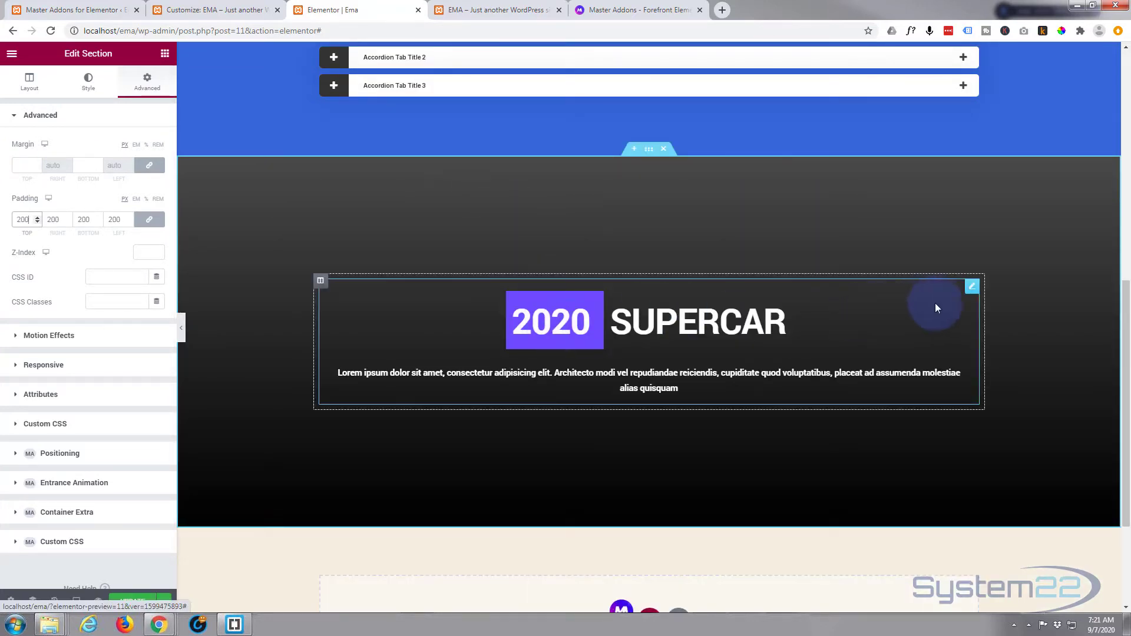
Step: Unlink the first heading's padding values and set the left padding to 20 px and the other sides to 0
{"action": "left_click", "coordinate": [972, 288]}
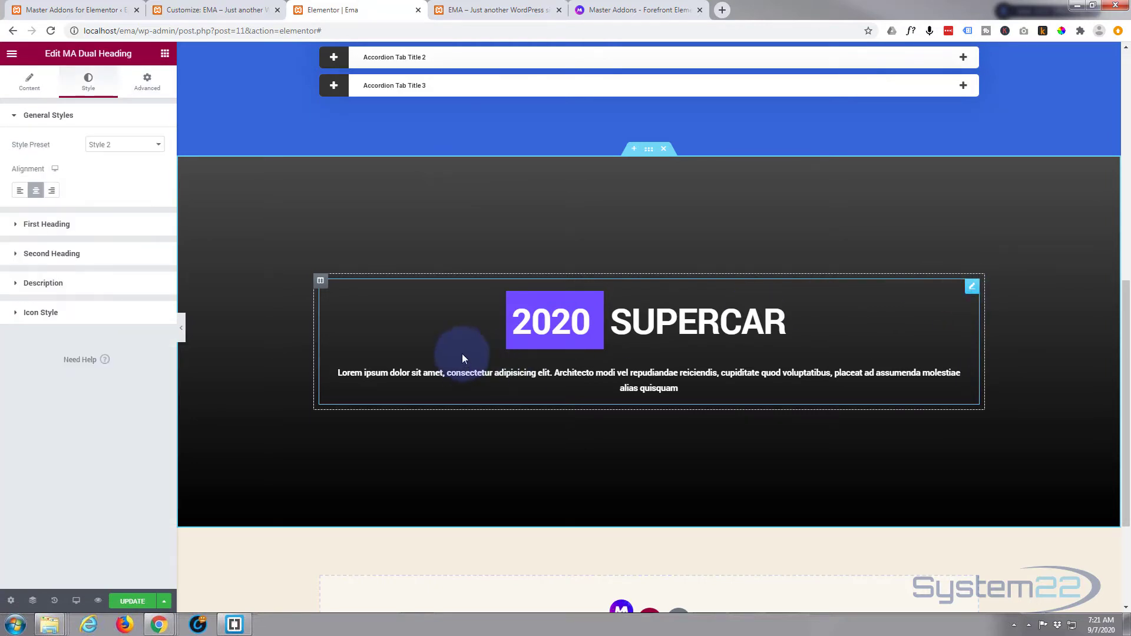
{"action": "left_click", "coordinate": [16, 228]}
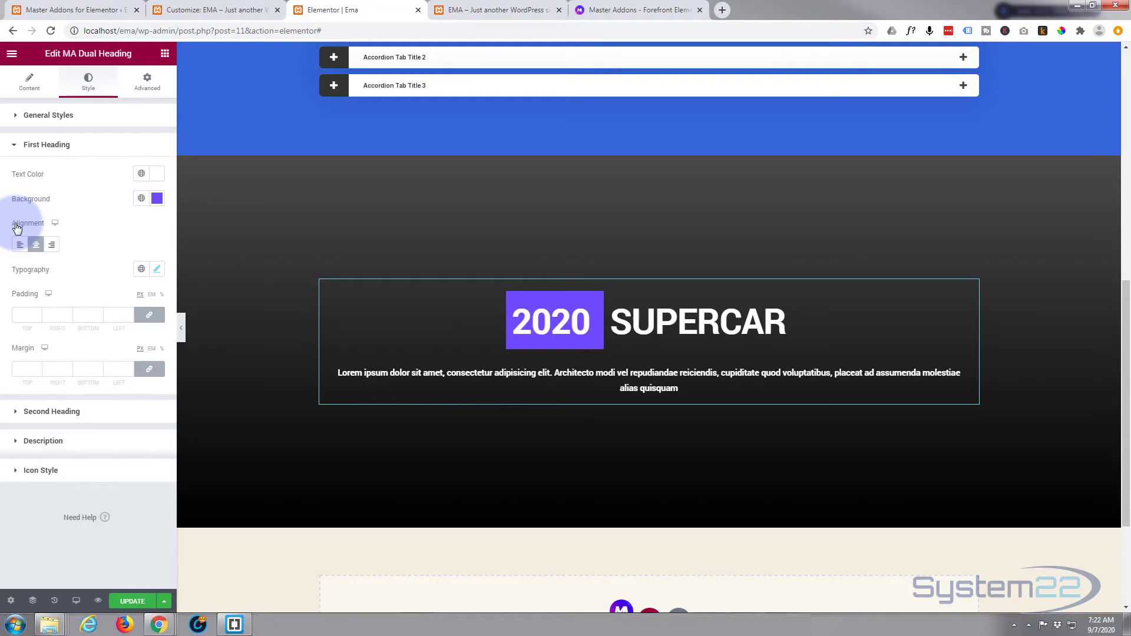
{"action": "left_click", "coordinate": [149, 318]}
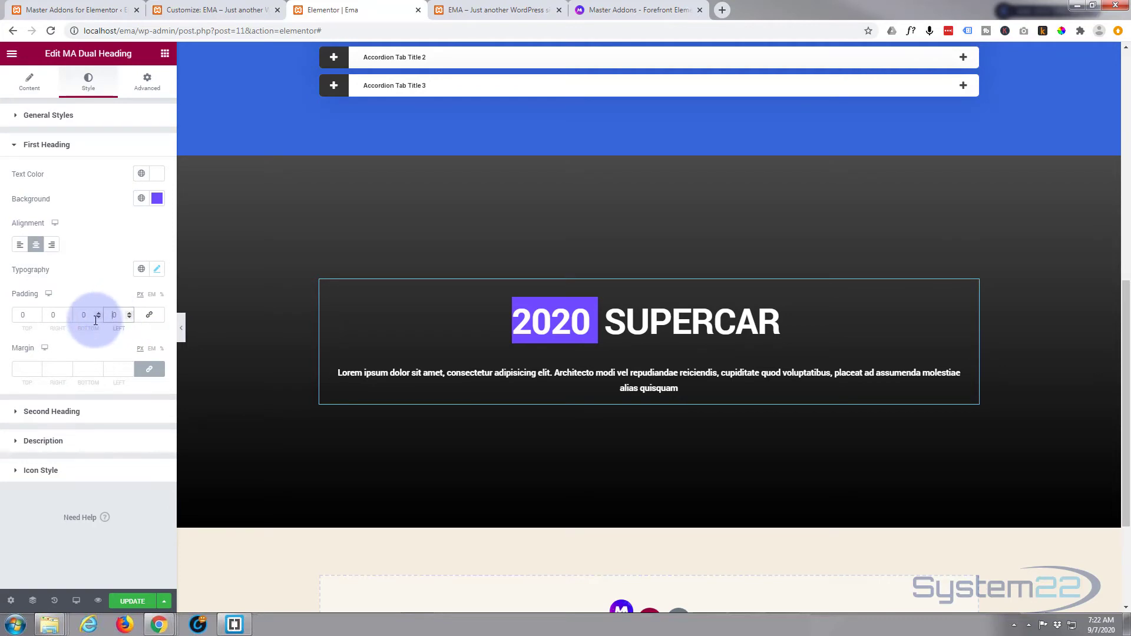
{"action": "type", "text": "300"}
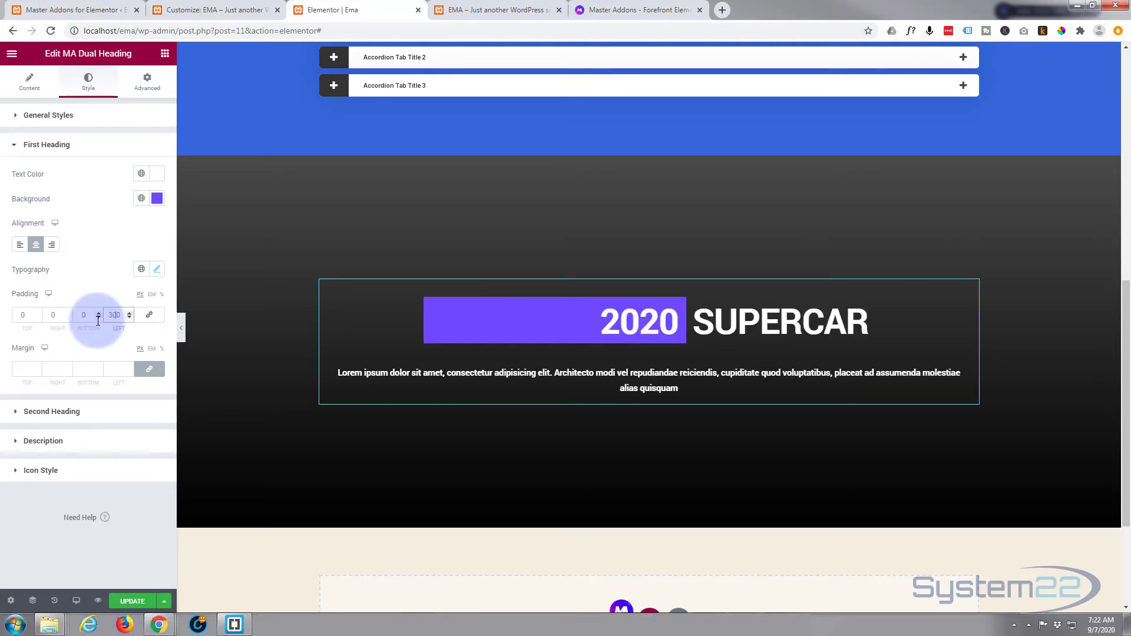
{"action": "key", "text": "BackSpace"}
{"action": "key", "text": "BackSpace"}
{"action": "type", "text": "2"}
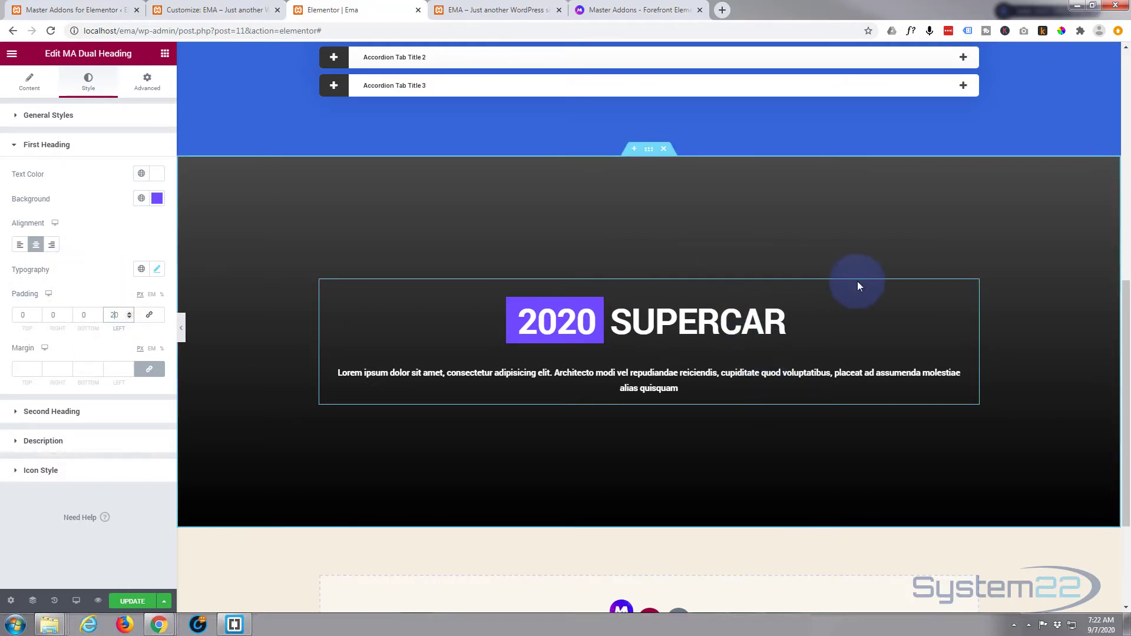
Step: Enable the Master Addons particle background on the 2020 Supercar section and save the page
{"action": "left_click", "coordinate": [651, 152]}
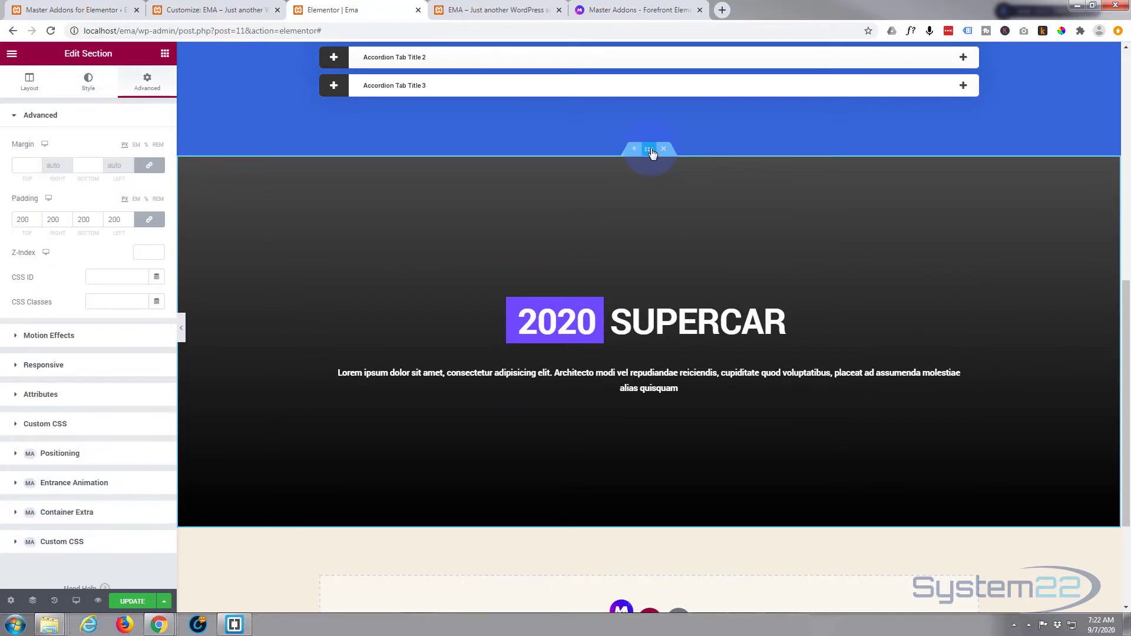
{"action": "left_click", "coordinate": [89, 81]}
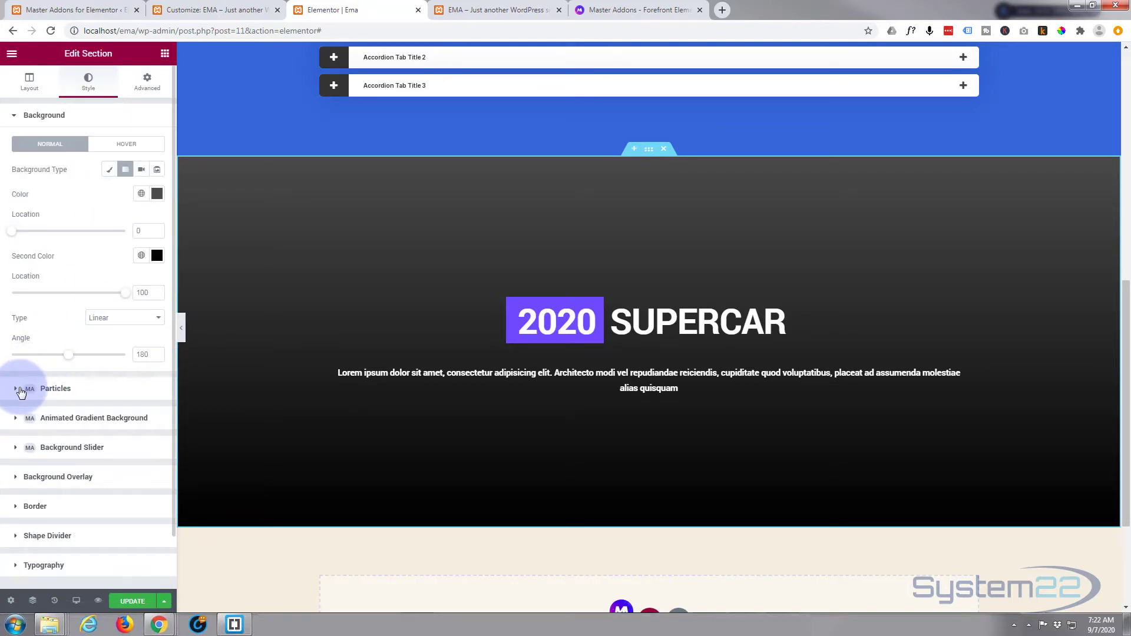
{"action": "left_click", "coordinate": [16, 390]}
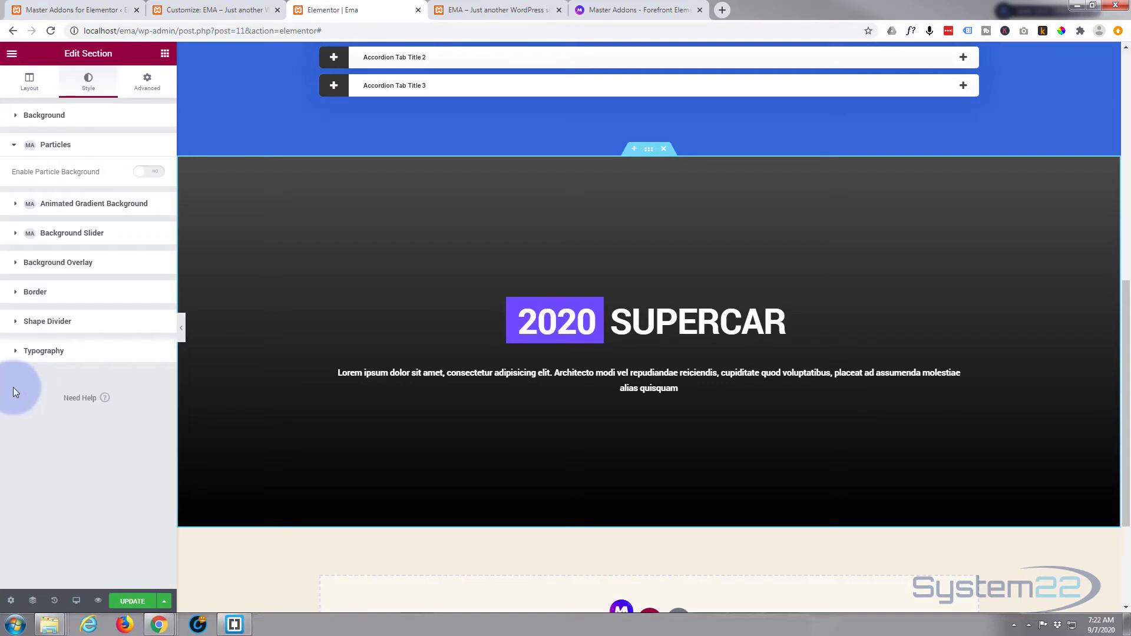
{"action": "left_click", "coordinate": [150, 172]}
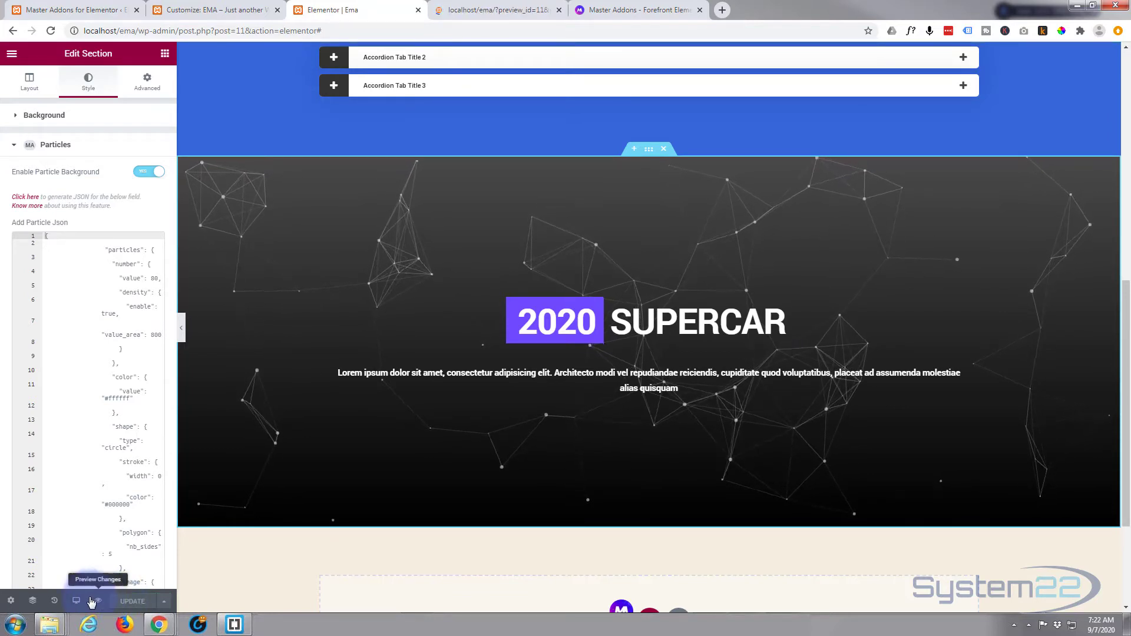
Step: Preview the page to check the animated particle background behind the 2020 Supercar heading, and return to the editor
{"action": "left_click", "coordinate": [98, 602]}
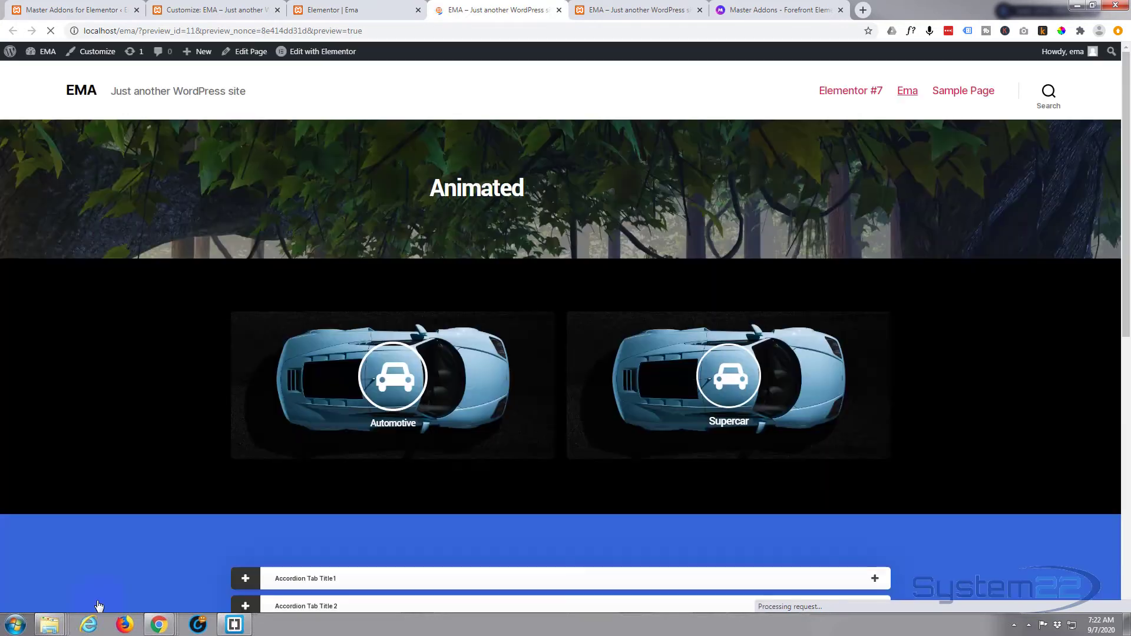
{"action": "scroll", "coordinate": [87, 405], "scroll_direction": "down", "scroll_amount": 8}
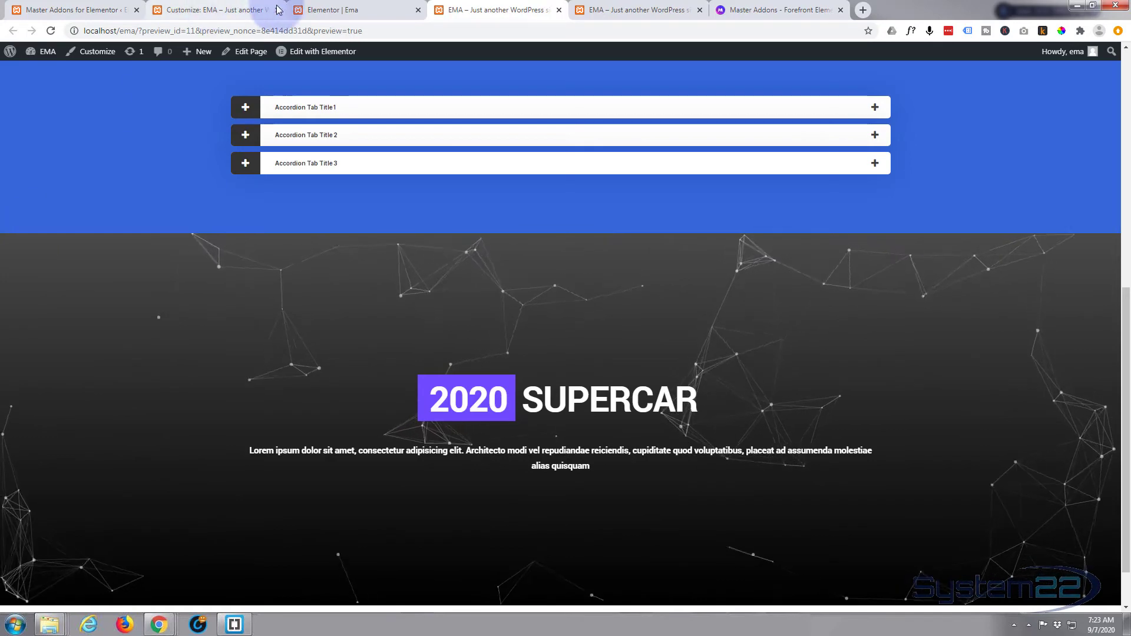
{"action": "left_click", "coordinate": [322, 10]}
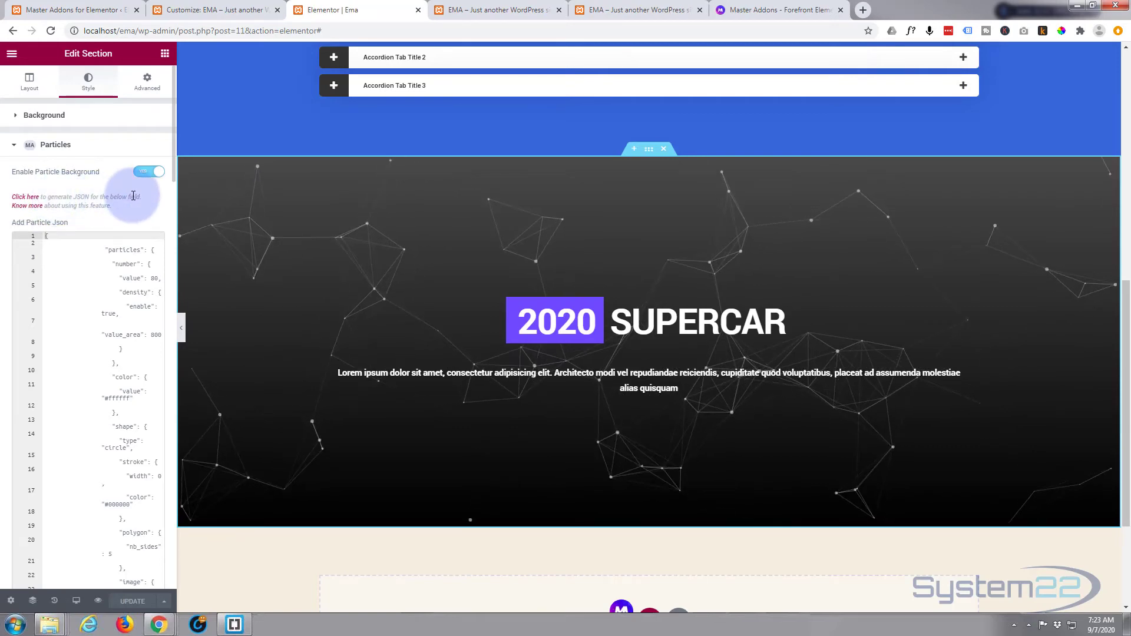
Step: Open the linked particles.js generator for particle JSON and raise the particle number value to 237
{"action": "left_click", "coordinate": [25, 199]}
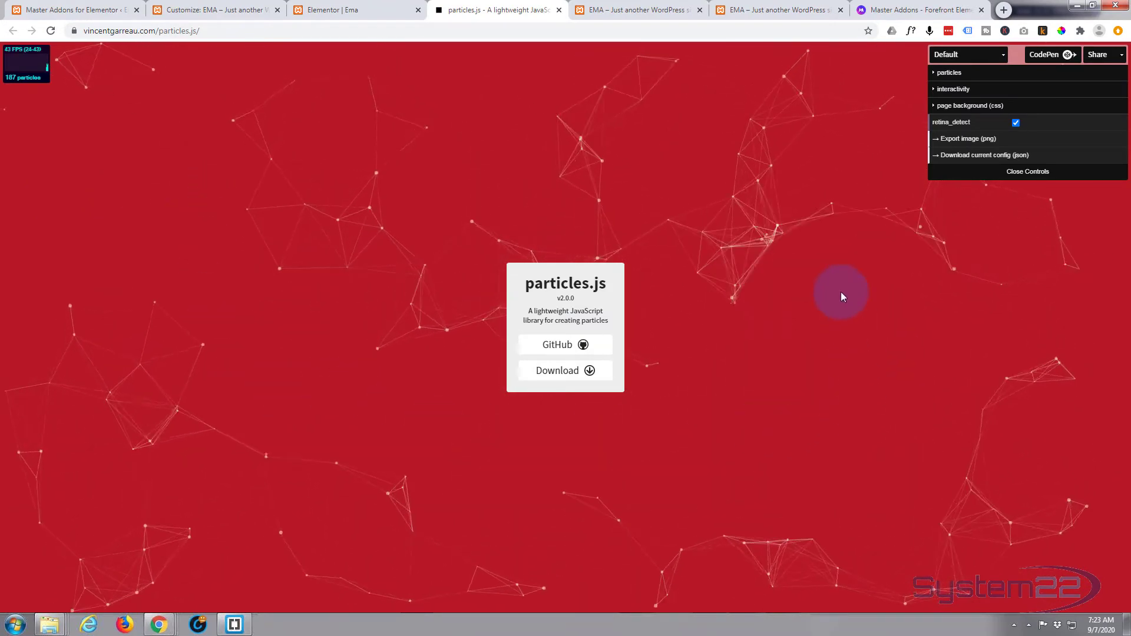
{"action": "left_click", "coordinate": [934, 74]}
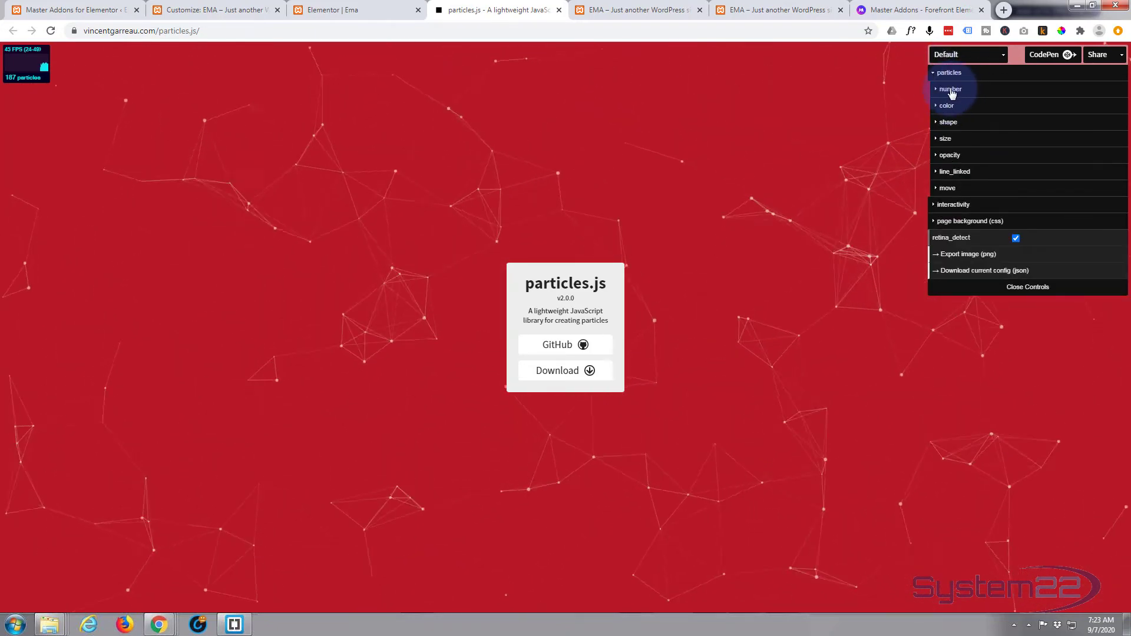
{"action": "left_click", "coordinate": [936, 91]}
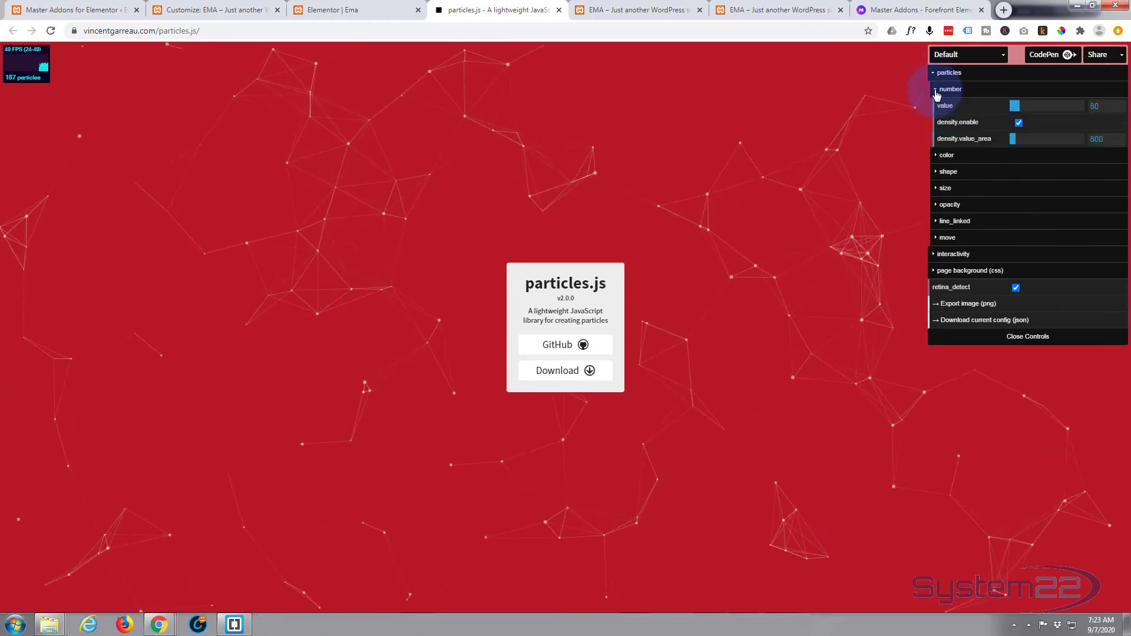
{"action": "left_click", "coordinate": [1019, 106]}
{"action": "left_click_drag", "start_coordinate": [1020, 107], "coordinate": [1039, 105]}
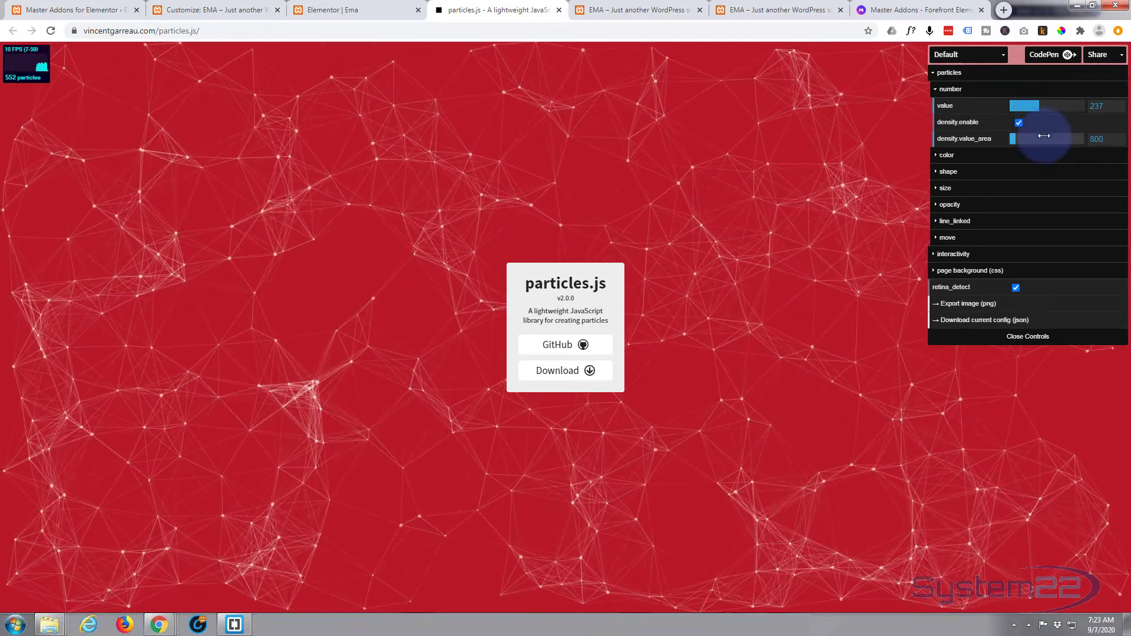
Step: Download the current particles.js configuration as JSON, open the file in Brackets and copy all of its code
{"action": "left_click", "coordinate": [945, 173]}
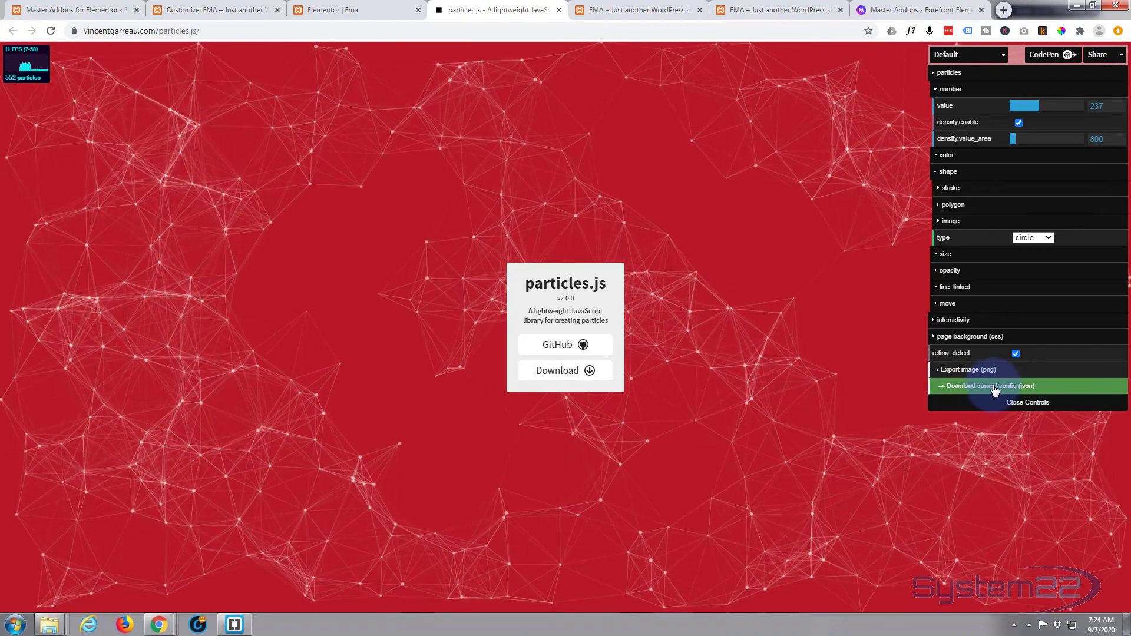
{"action": "left_click", "coordinate": [993, 390]}
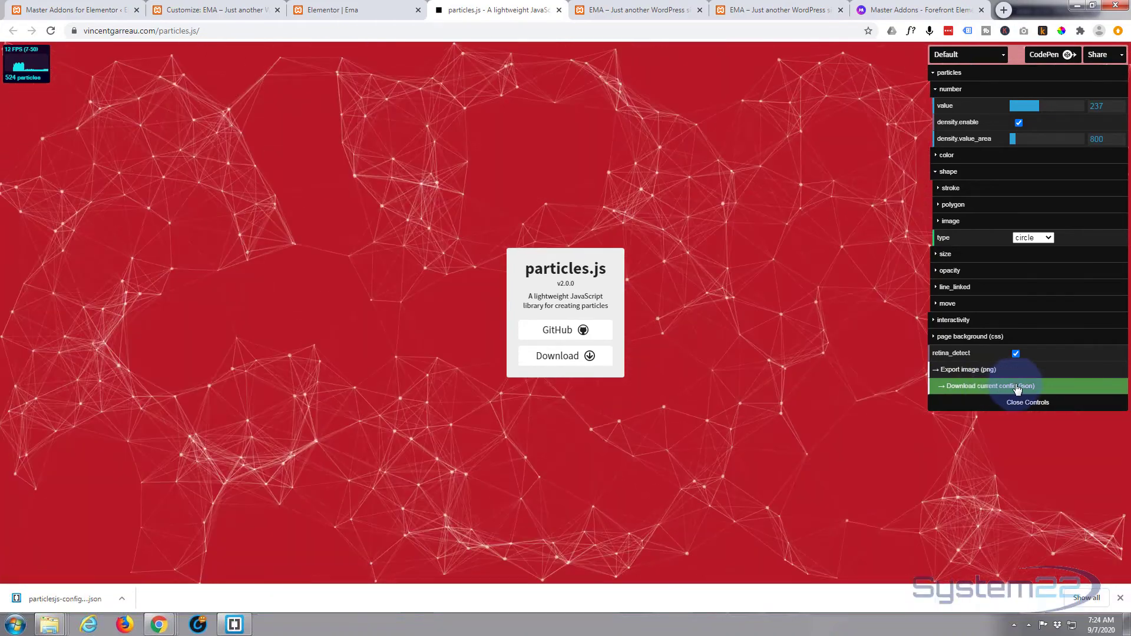
{"action": "left_click", "coordinate": [53, 603]}
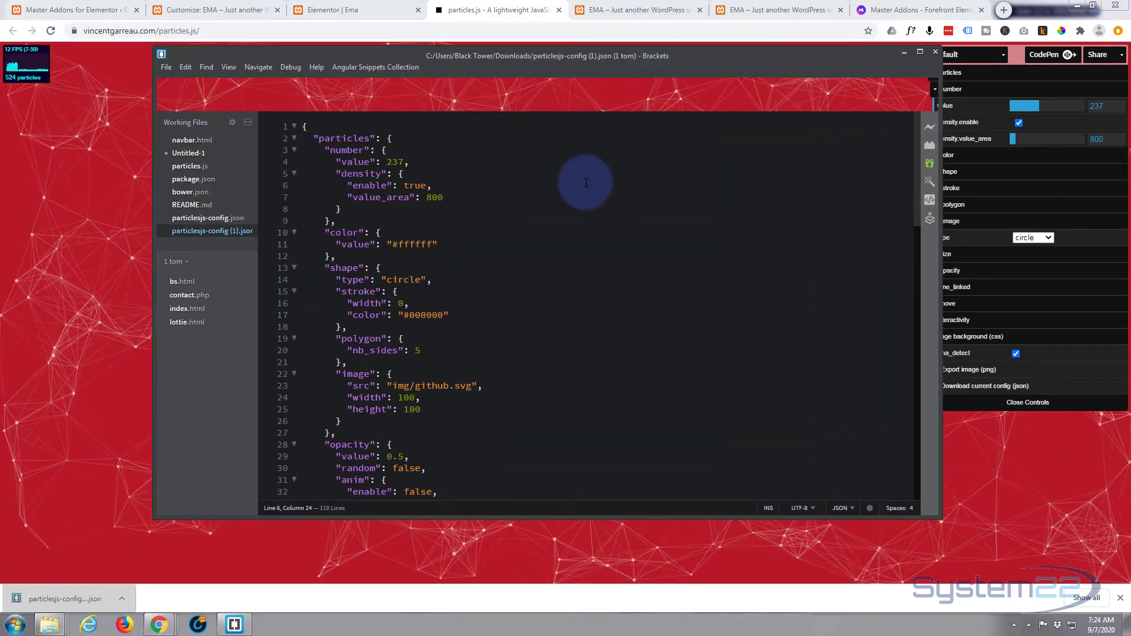
{"action": "key", "text": "ctrl+a"}
{"action": "key", "text": "ctrl+c"}
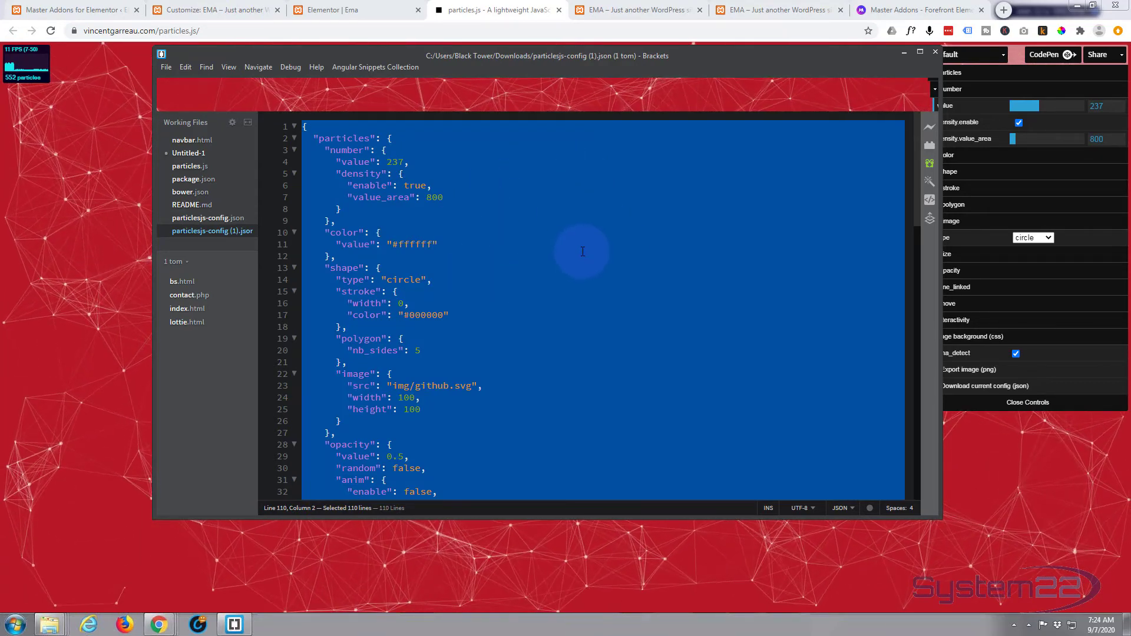
{"action": "left_click_drag", "start_coordinate": [668, 61], "coordinate": [0, 60]}
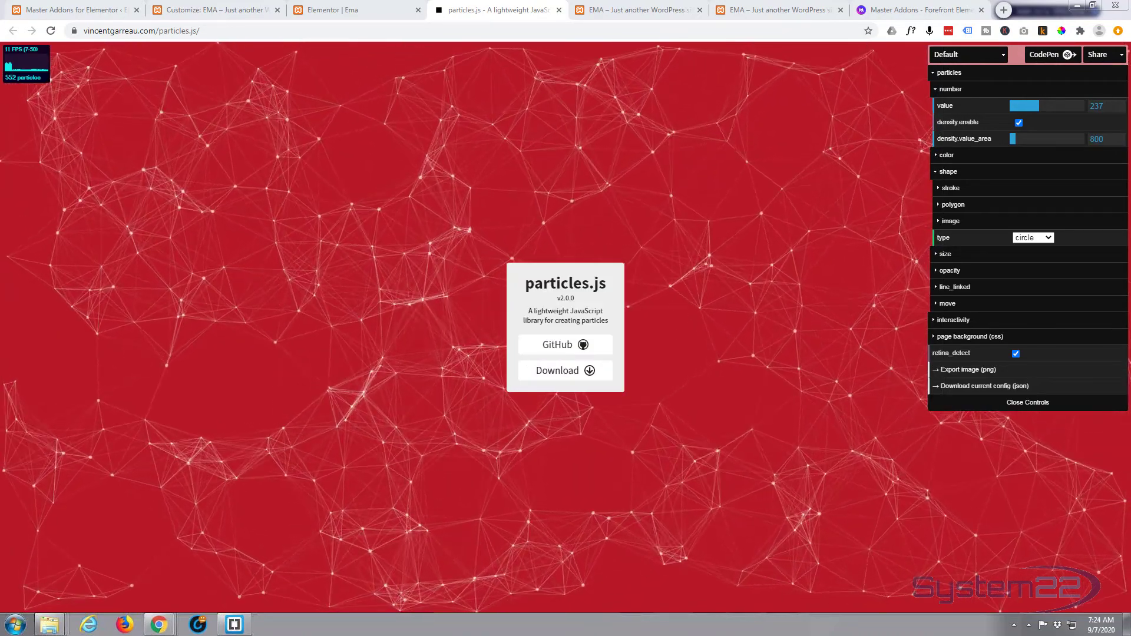
Step: Replace the 2020 Supercar section's particle JSON in the Elementor editor with the copied particles.js configuration and update the page
{"action": "left_click", "coordinate": [350, 11]}
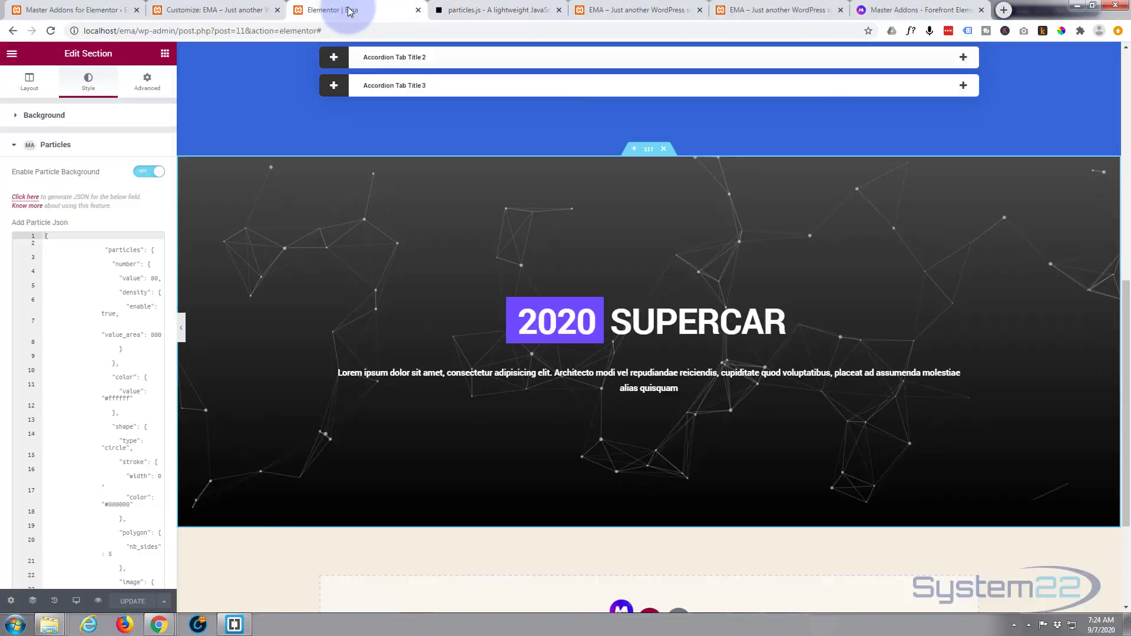
{"action": "left_click", "coordinate": [48, 236]}
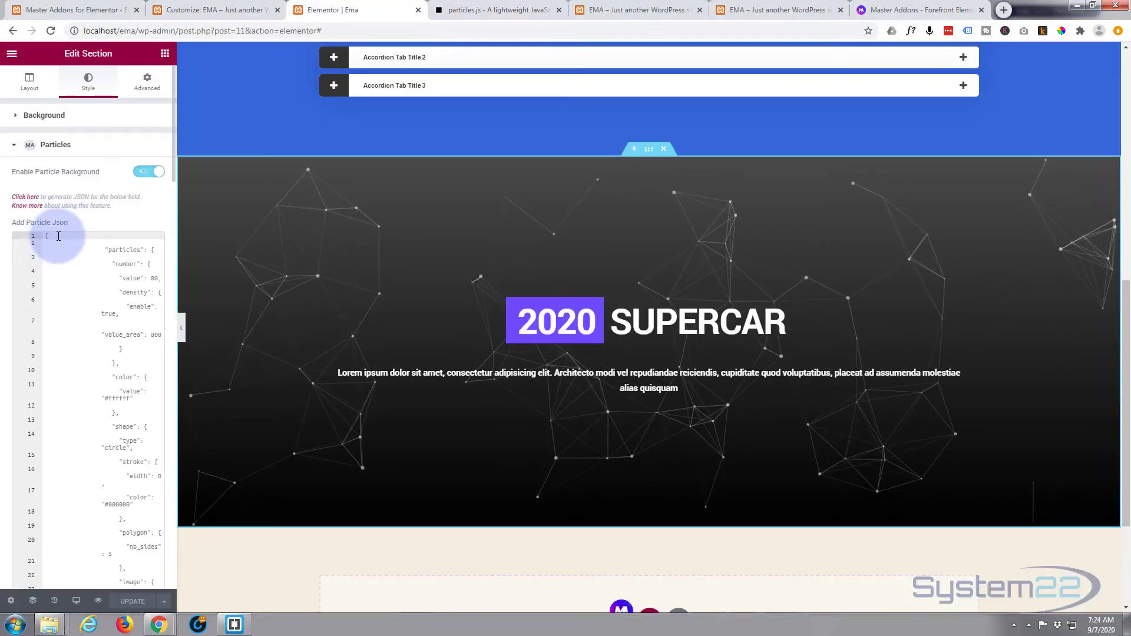
{"action": "key", "text": "ctrl+a"}
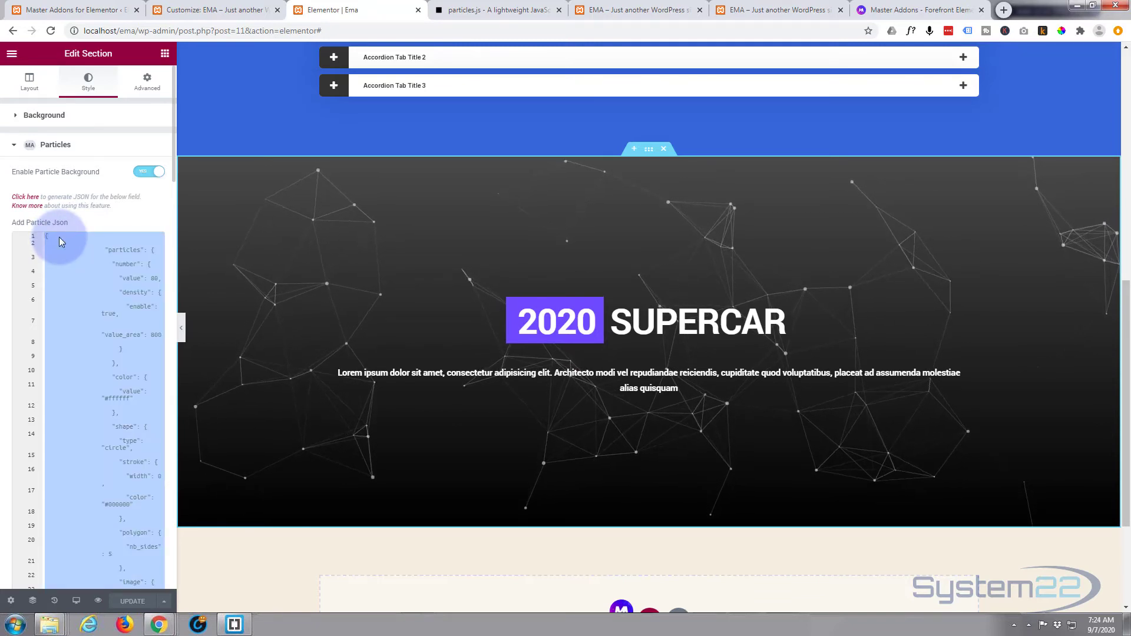
{"action": "key", "text": "ctrl+v"}
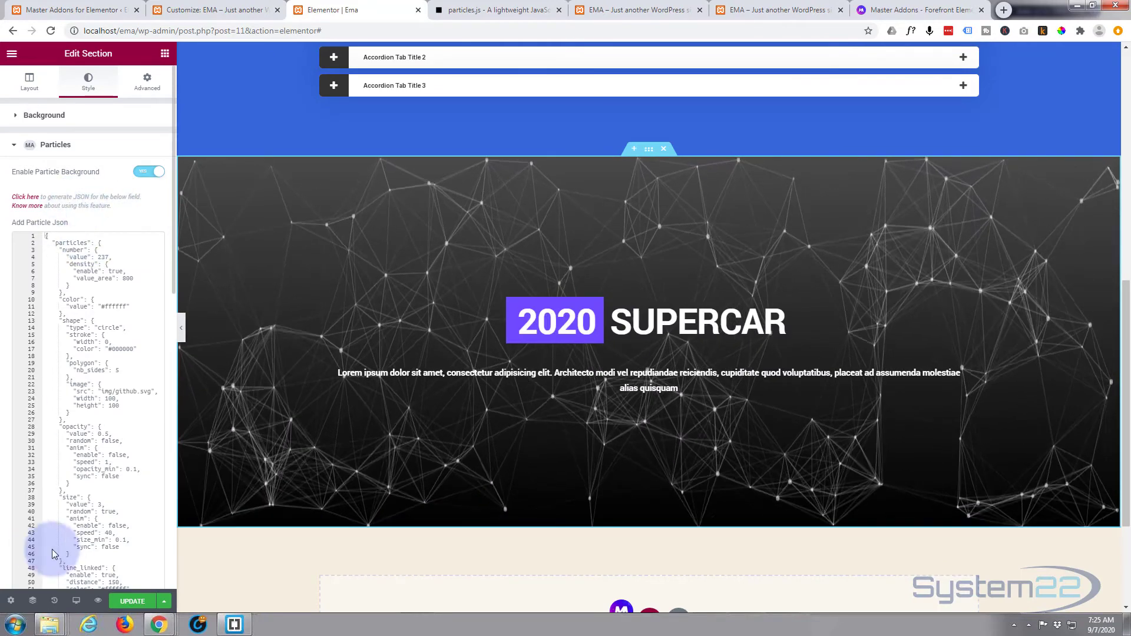
{"action": "left_click", "coordinate": [118, 601]}
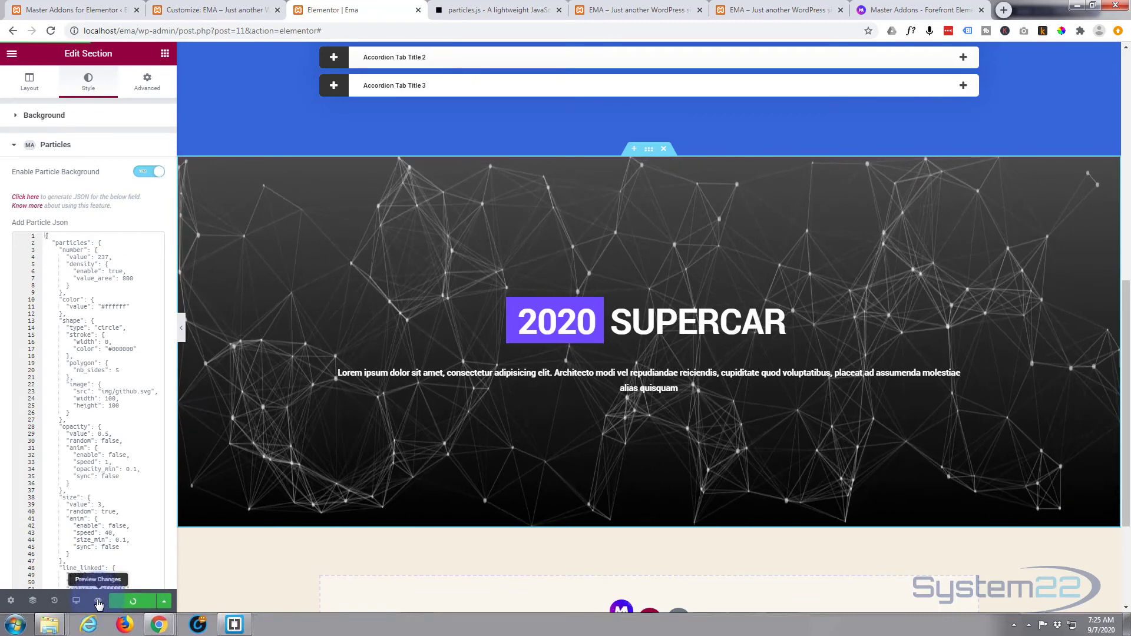
Step: Preview the page and examine the custom particle background behind the 2020 Supercar heading
{"action": "left_click", "coordinate": [98, 602]}
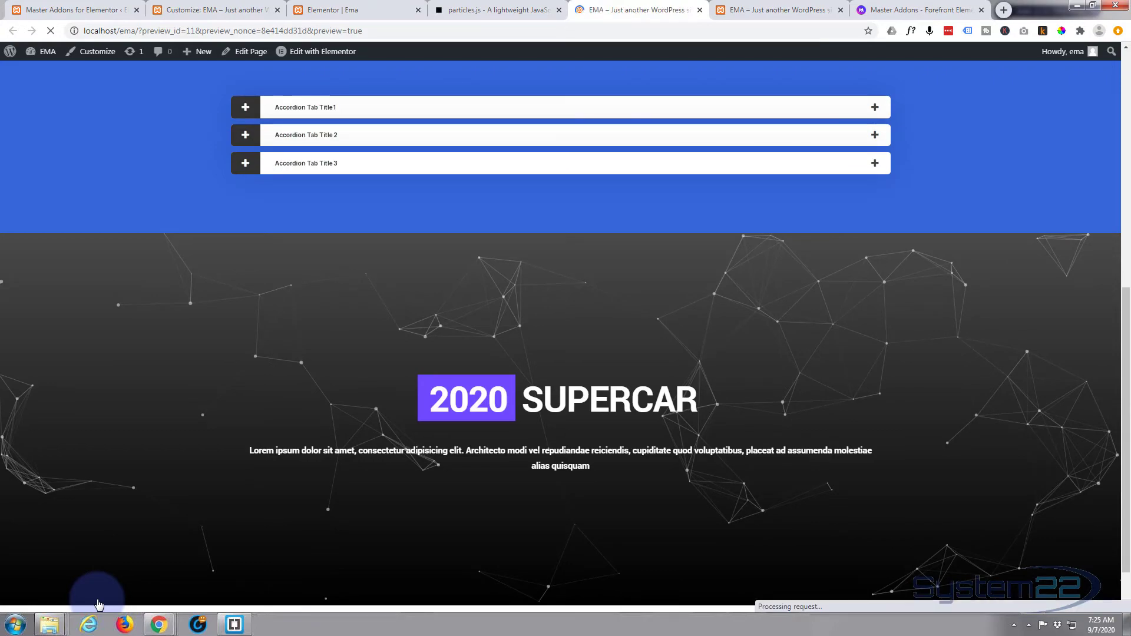
{"action": "scroll", "coordinate": [169, 423], "scroll_direction": "down", "scroll_amount": 8}
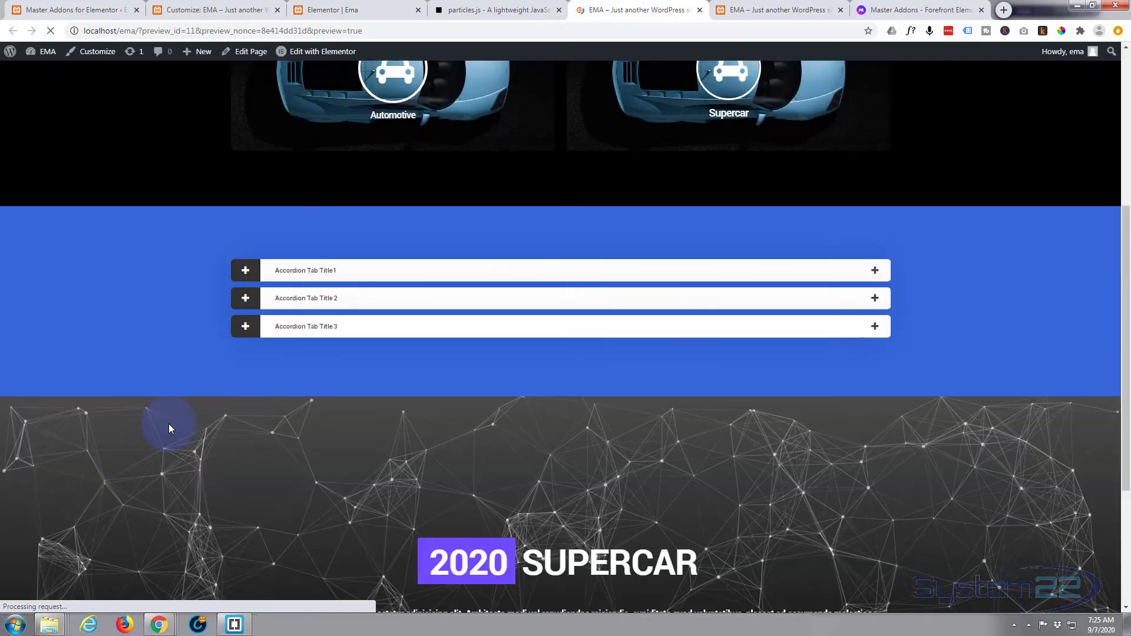
{"action": "scroll", "coordinate": [959, 457], "scroll_direction": "down", "scroll_amount": 1}
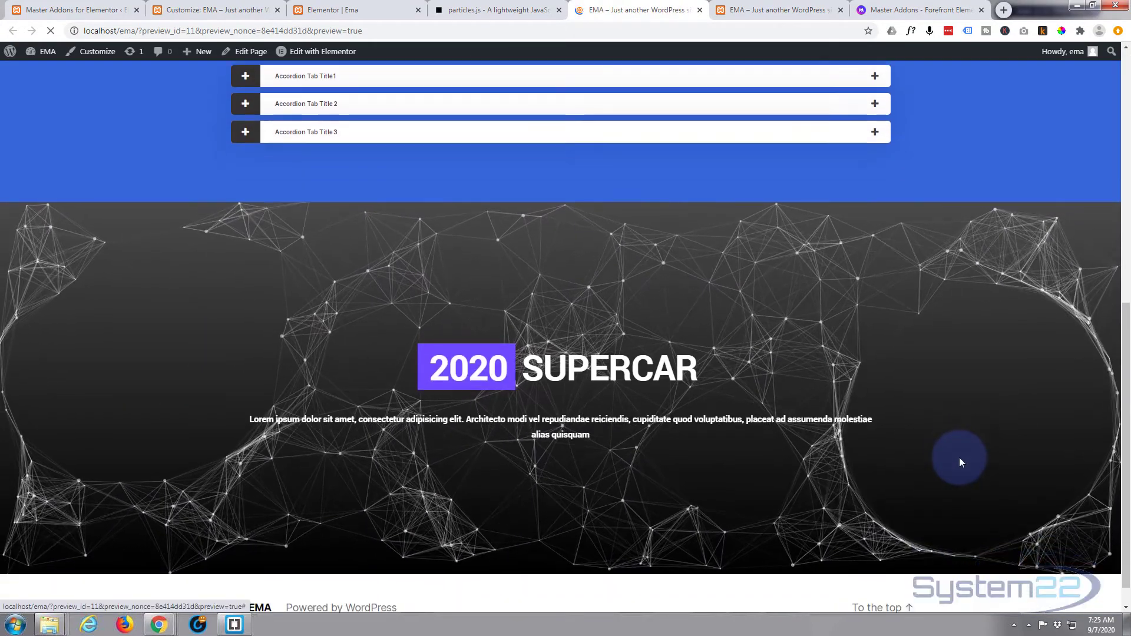